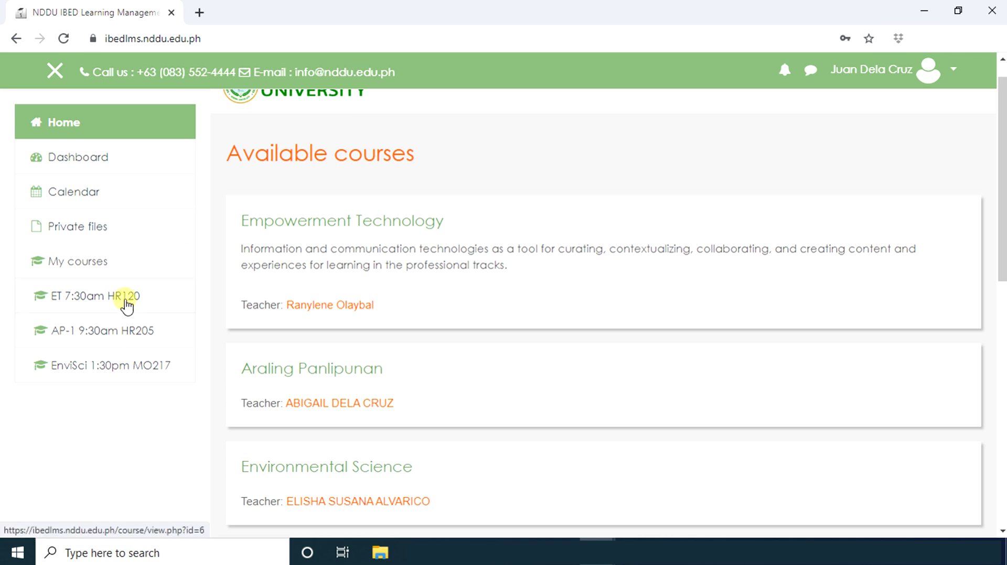
Scroll to the top of the home page's Available courses: Empowerment Technology, Araling Panlipunan, Environmental Science.
scroll(217, 273, up, 1)
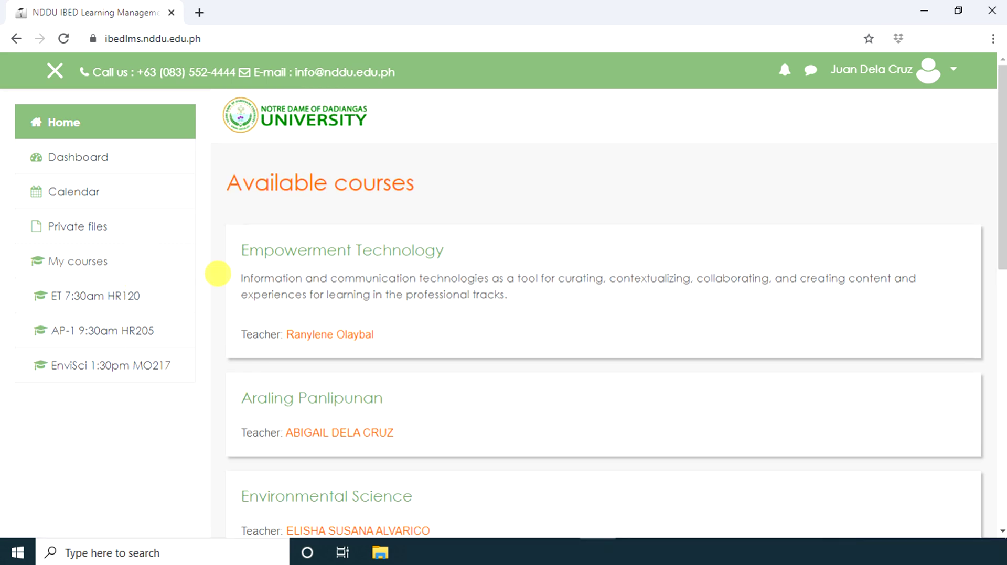
Open the Dashboard, view the Timeline sort options, and browse Course overview and Upcoming events.
click(96, 156)
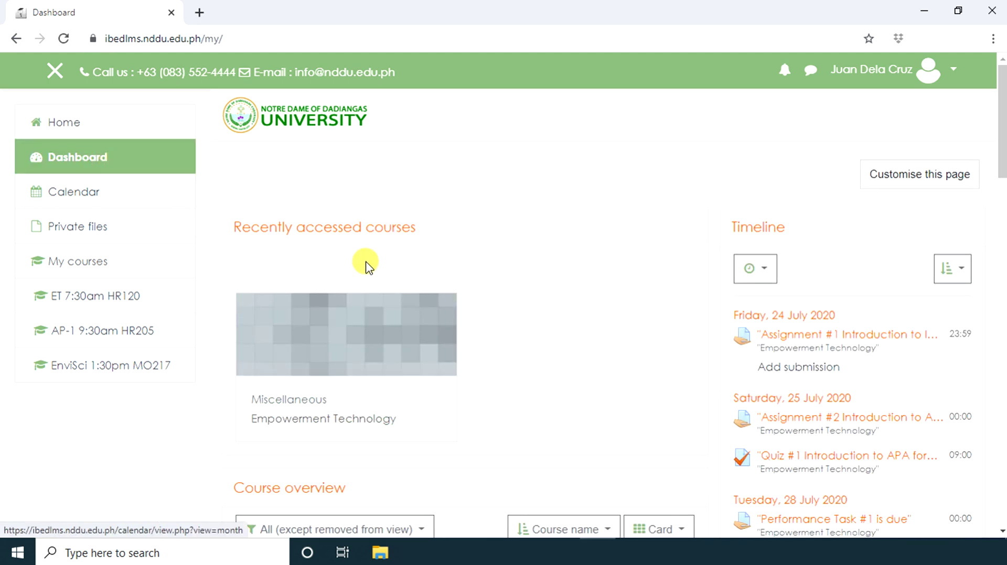
scroll(530, 356, down, 4)
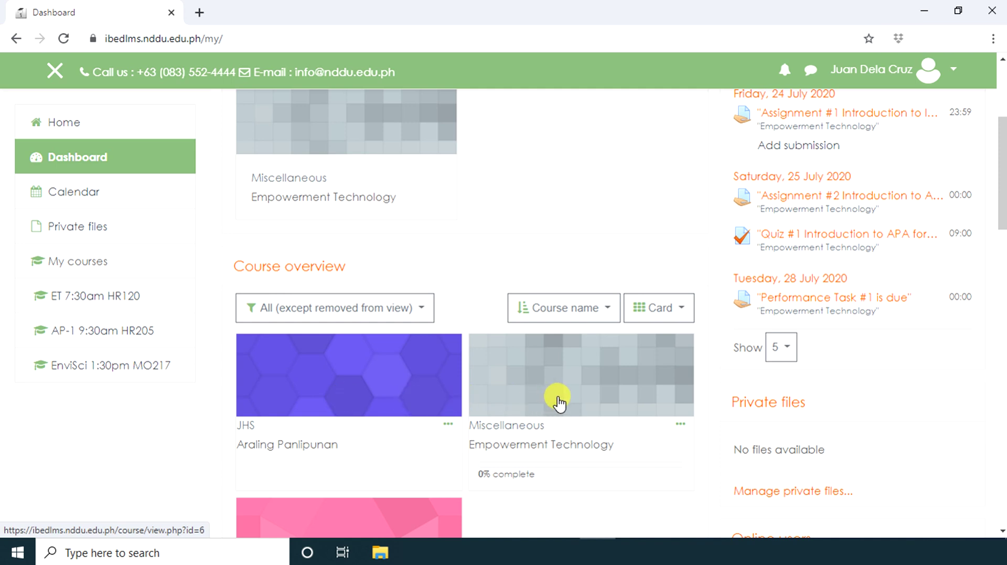
scroll(899, 389, up, 3)
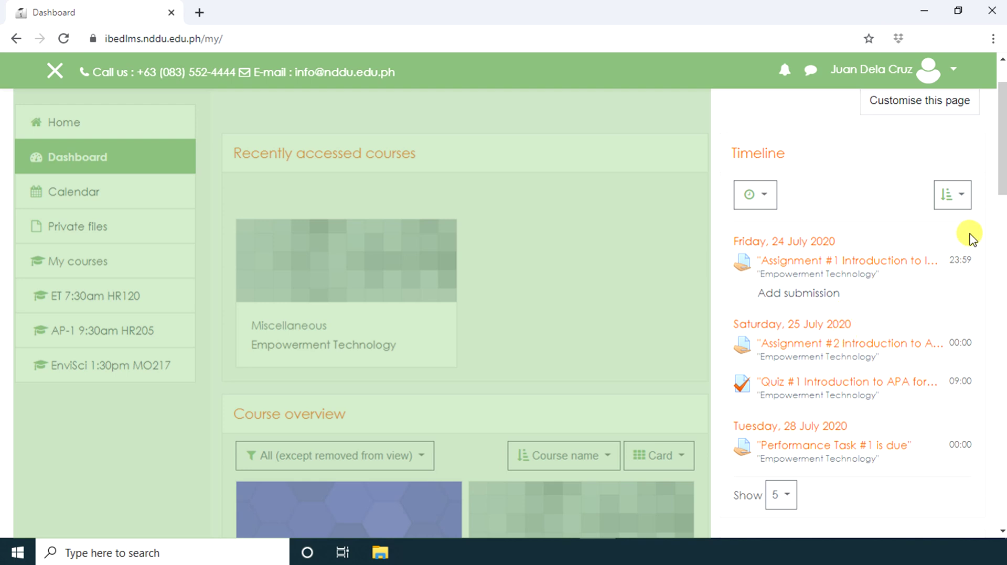
click(958, 195)
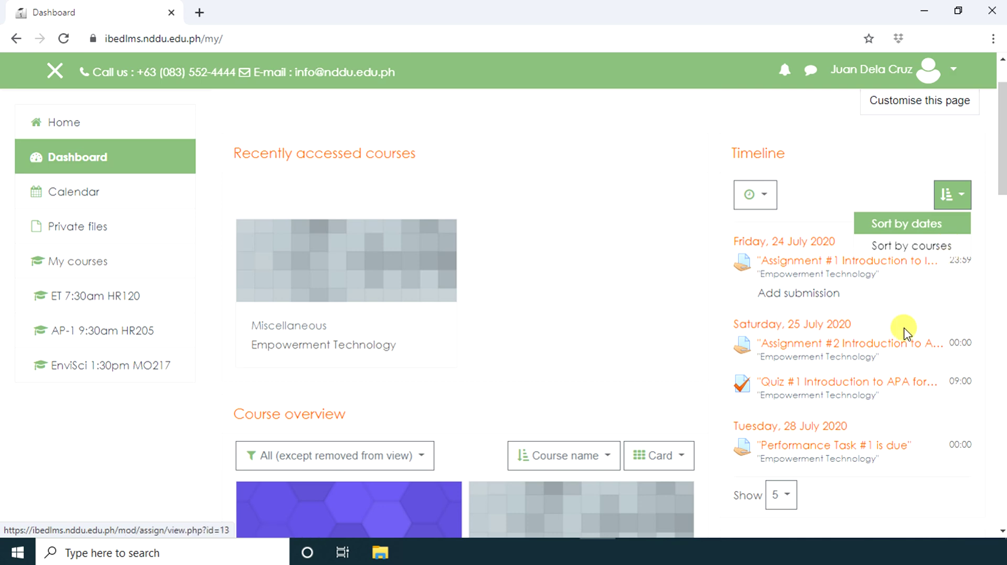
scroll(891, 344, up, 1)
scroll(888, 347, down, 5)
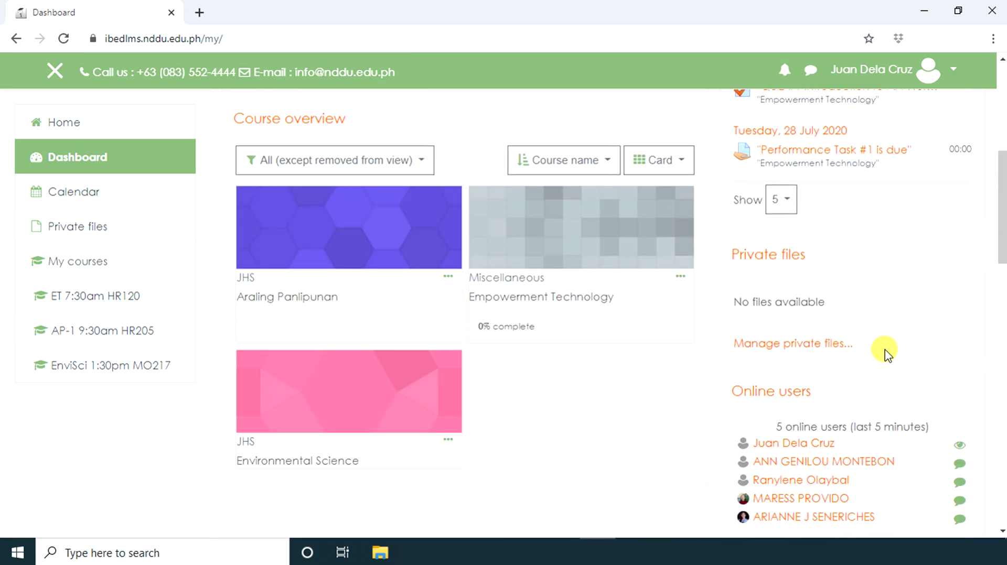
scroll(887, 354, down, 10)
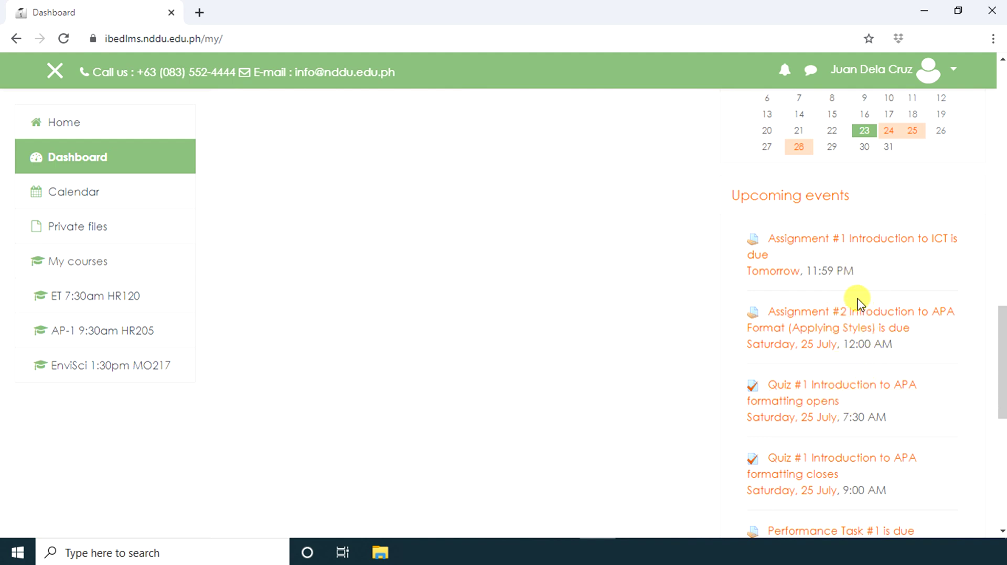
scroll(857, 303, up, 15)
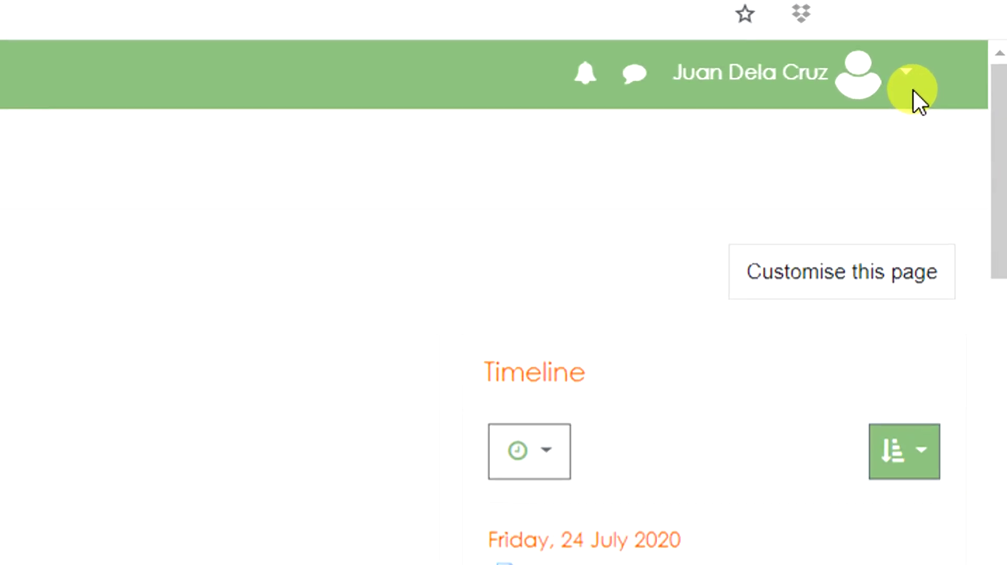
Go from the account menu to the student's profile and its Edit profile form.
click(835, 112)
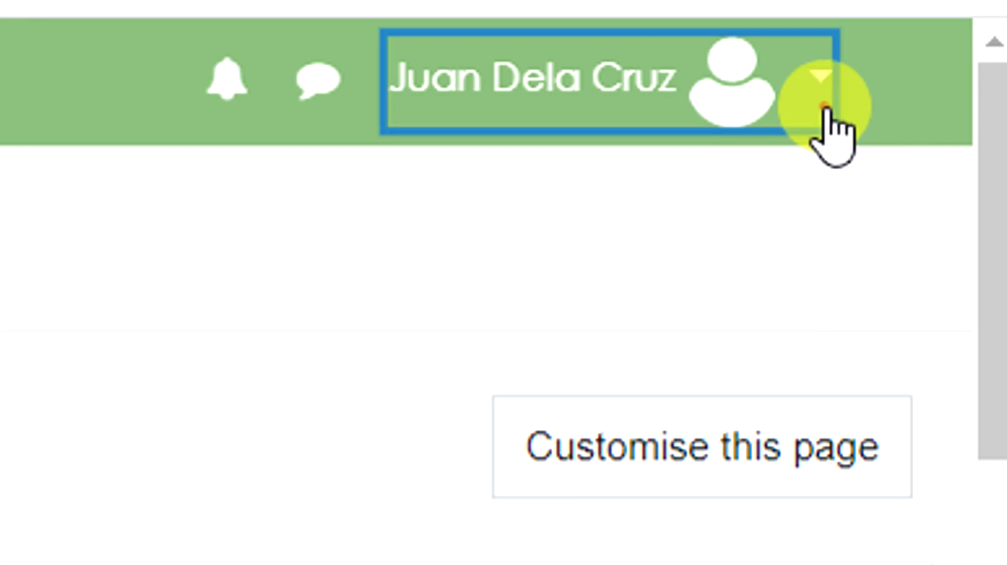
click(714, 309)
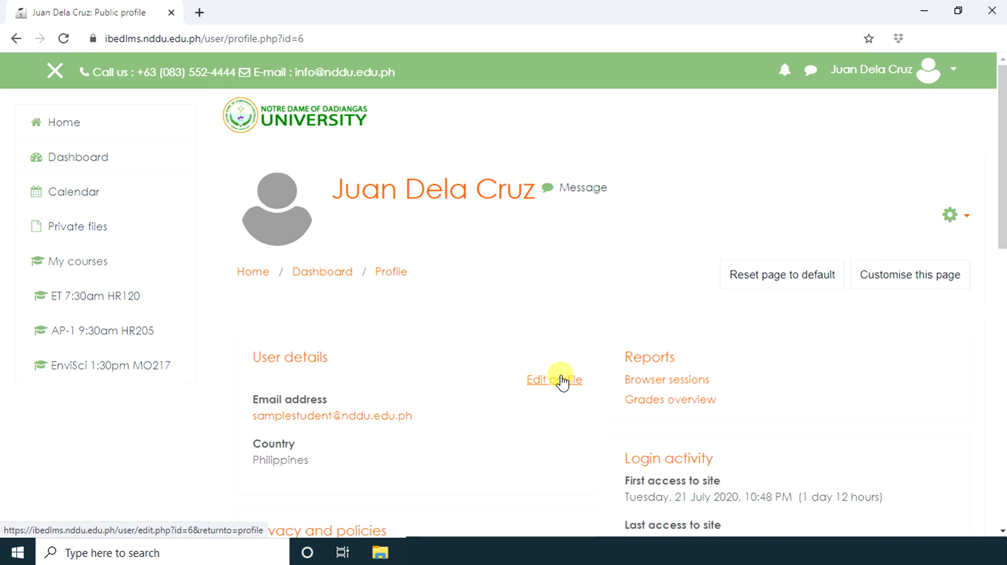
click(562, 382)
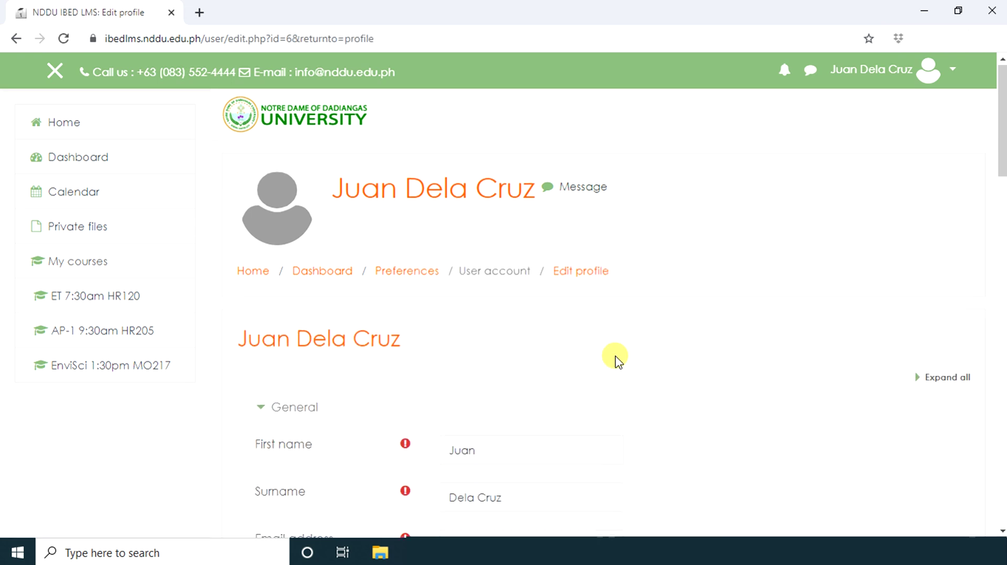
Look through the profile form fields without changing anything and submit it with Update profile.
scroll(616, 361, down, 3)
scroll(618, 359, down, 1)
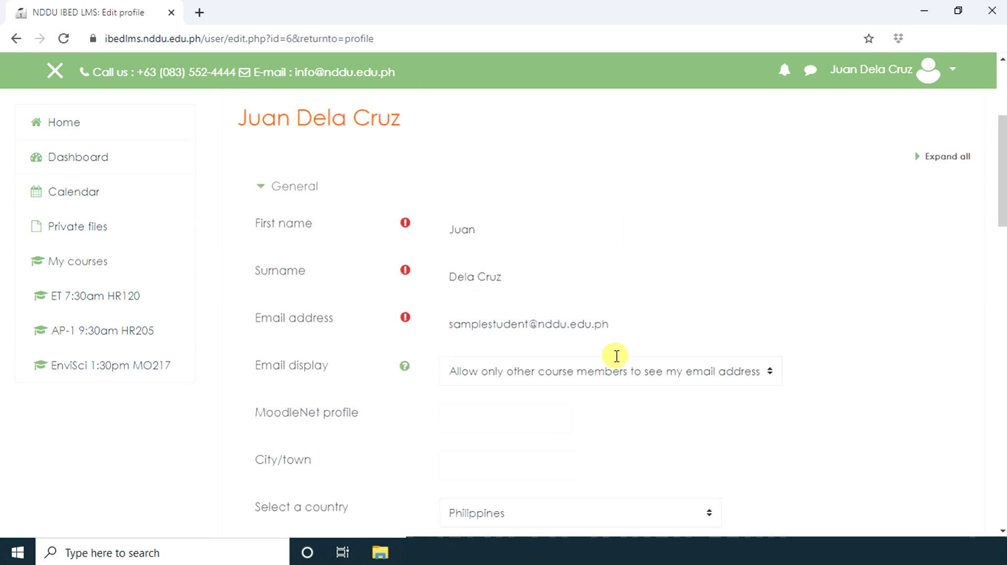
click(604, 329)
scroll(645, 343, down, 3)
scroll(647, 348, down, 2)
click(577, 357)
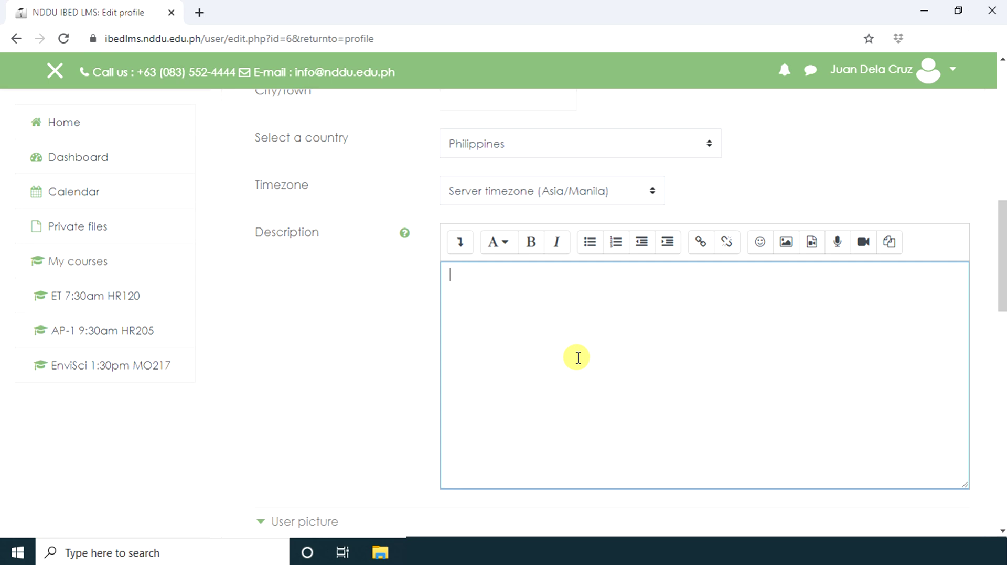
scroll(578, 358, down, 7)
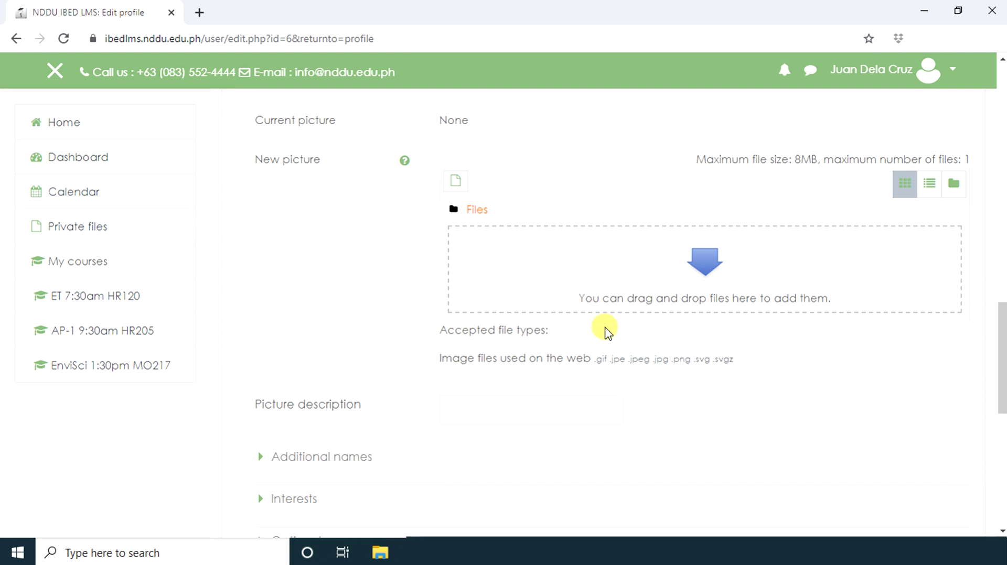
scroll(607, 331, down, 5)
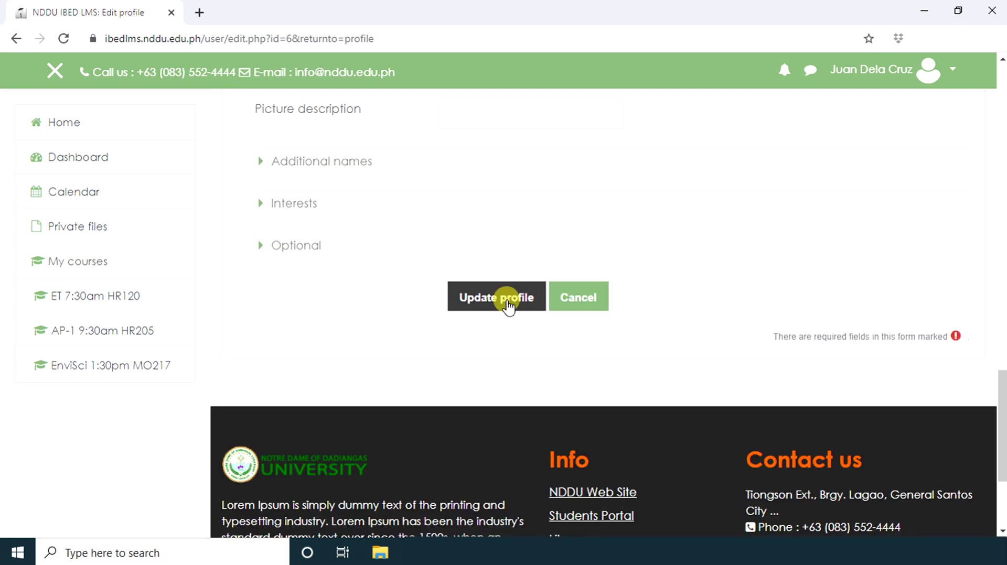
click(506, 304)
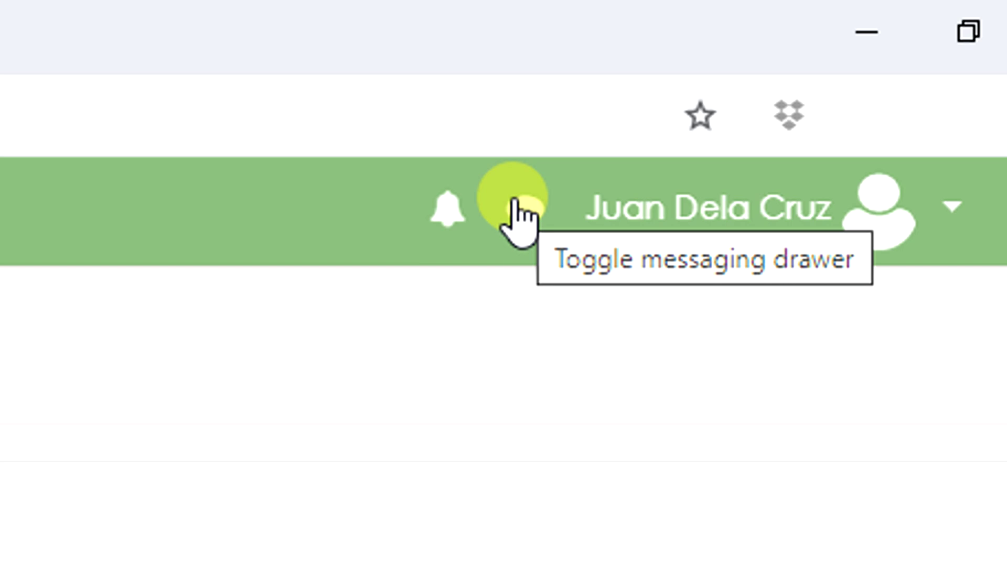
Find the Empowerment Technology teacher by surname in the messaging drawer and send 'Good morning Ma'am,'.
click(517, 207)
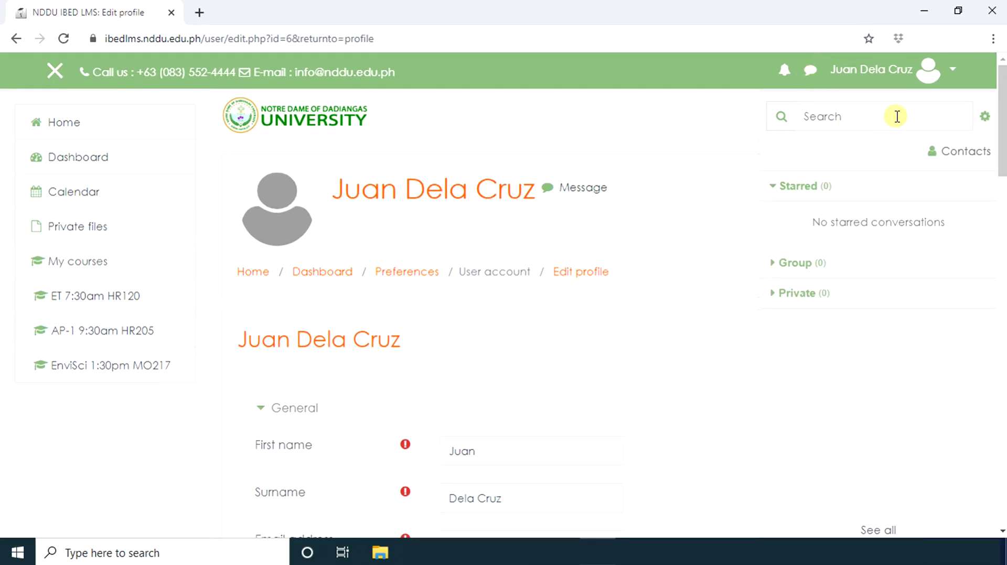
click(897, 117)
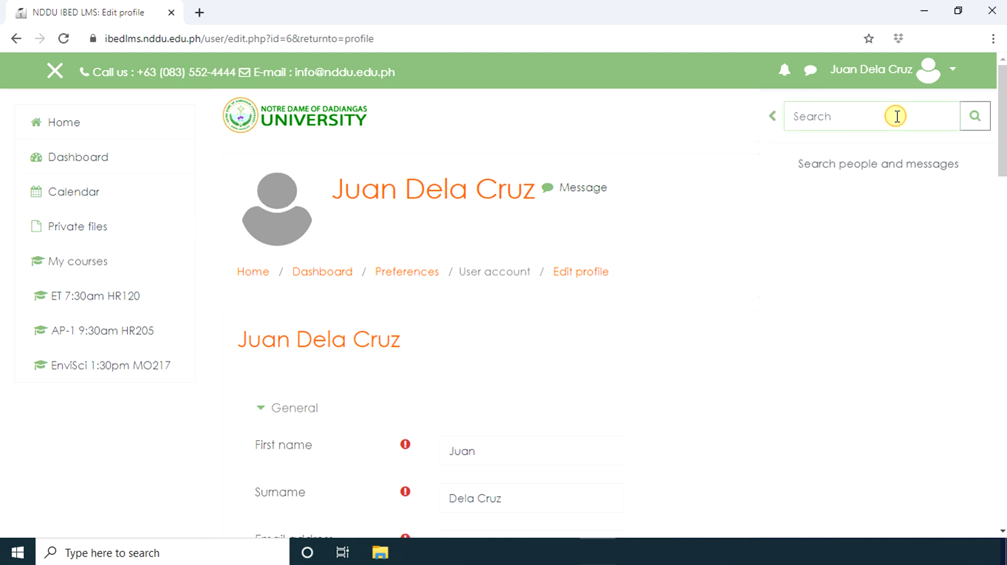
text(olaybal)
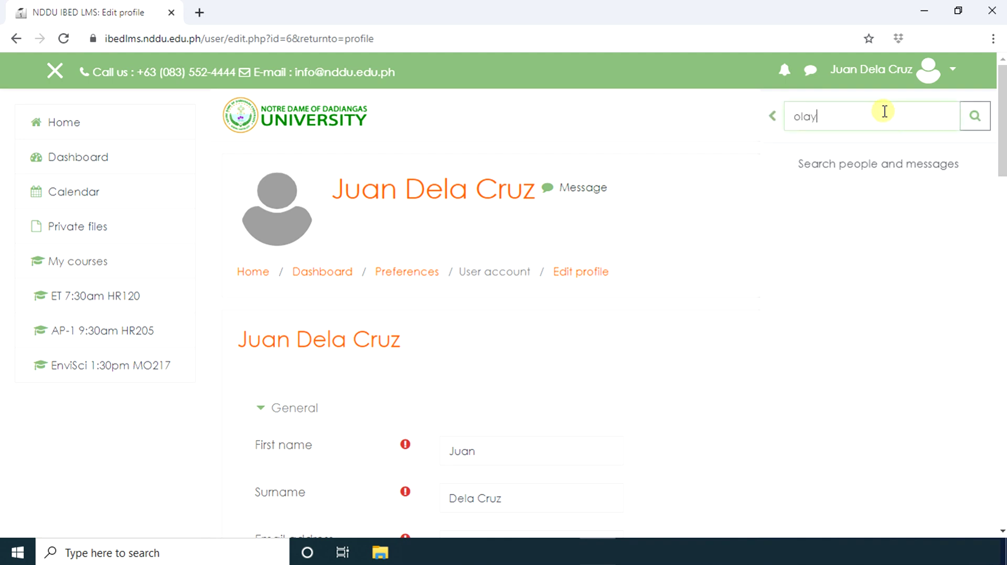
click(969, 117)
click(831, 186)
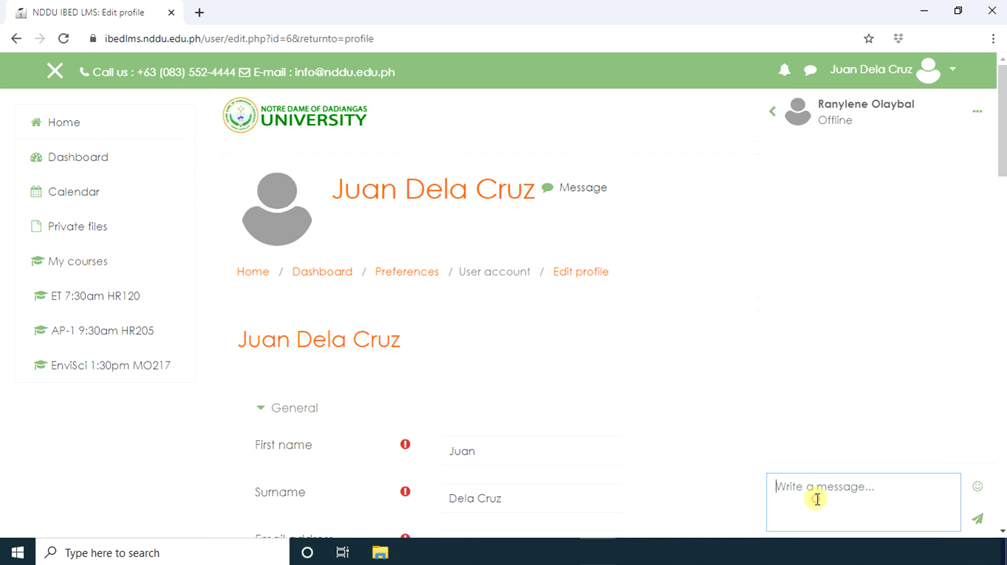
text(Good)
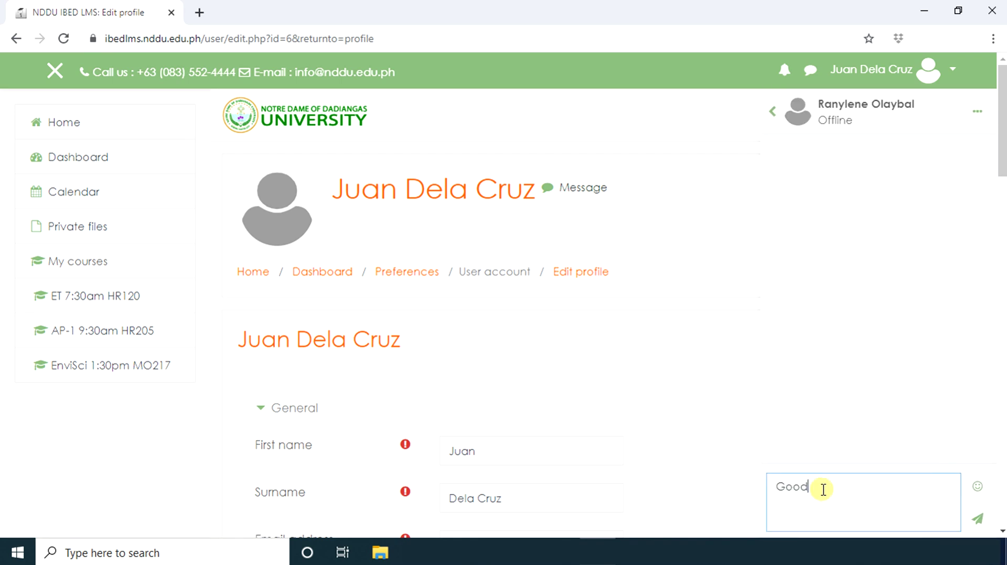
text( morning Ma'am,)
click(977, 519)
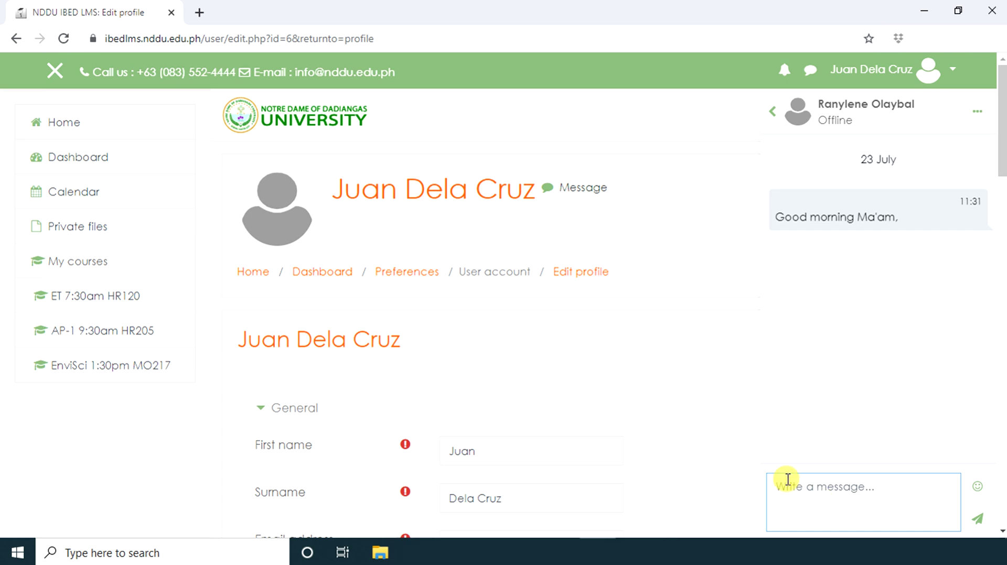
Open the empty Private files page and dismiss the Add file picker without uploading.
click(123, 231)
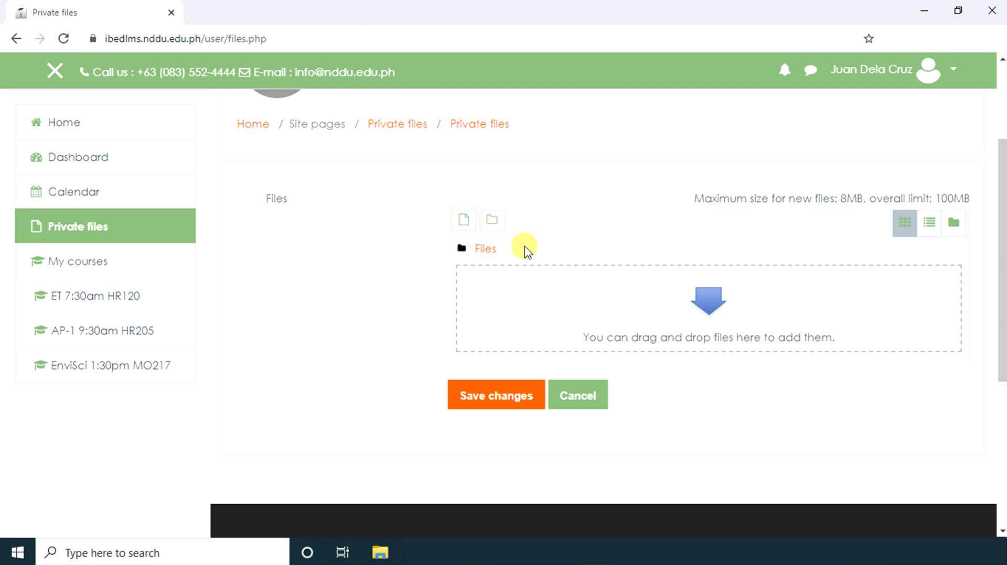
click(462, 224)
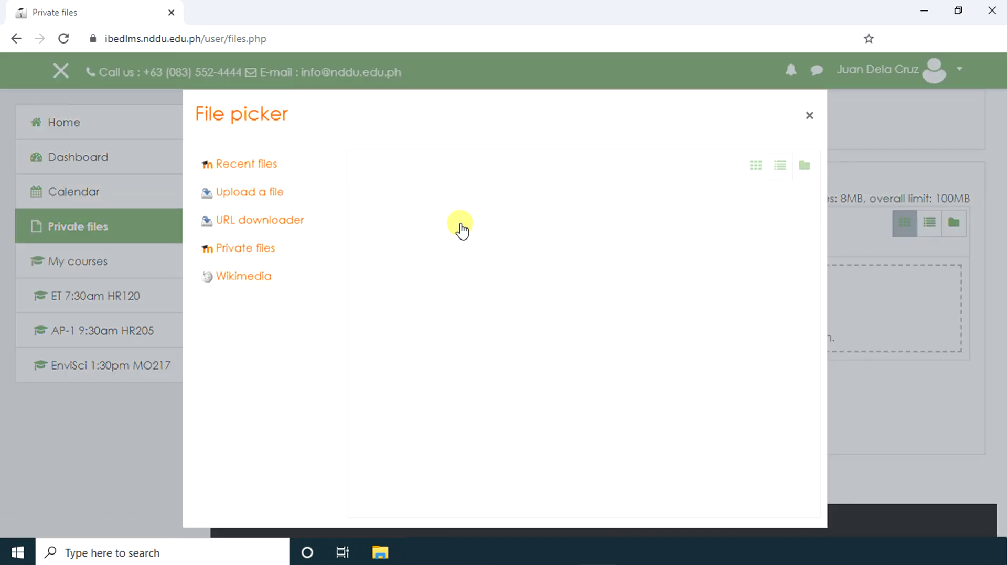
key(Escape)
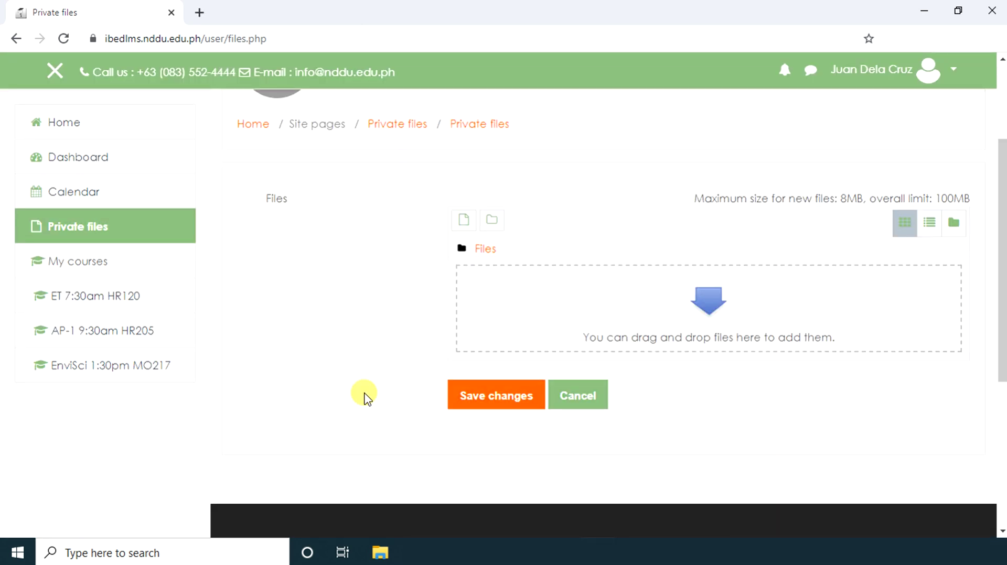
Open the Empowerment Technology course page and jump to its General section.
click(158, 297)
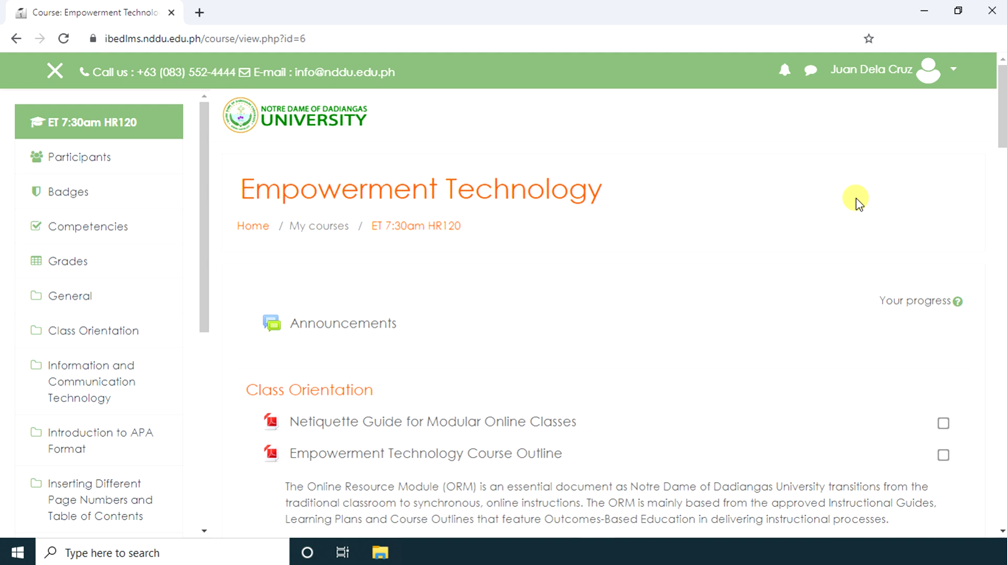
click(126, 308)
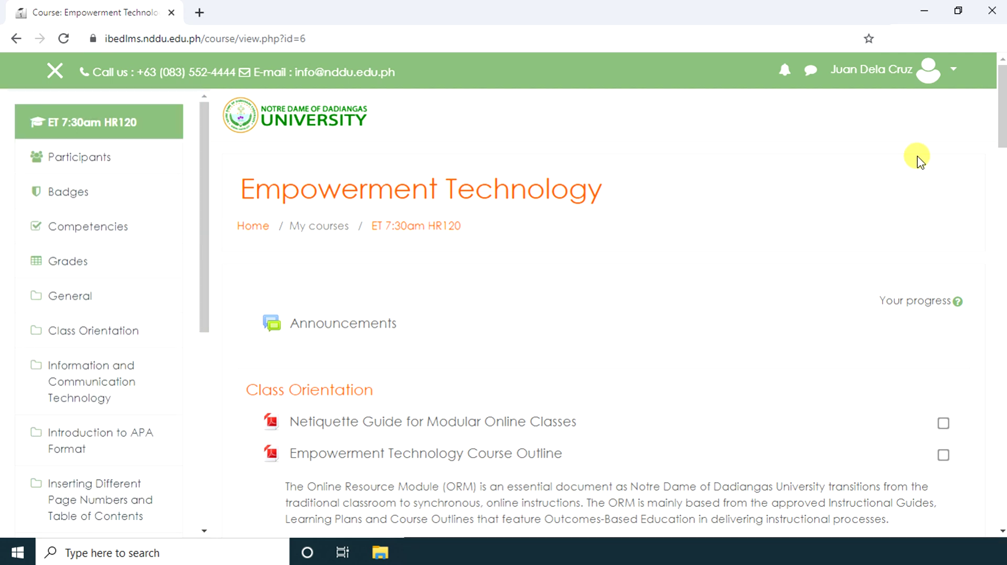
drag(1002, 108, 1001, 246)
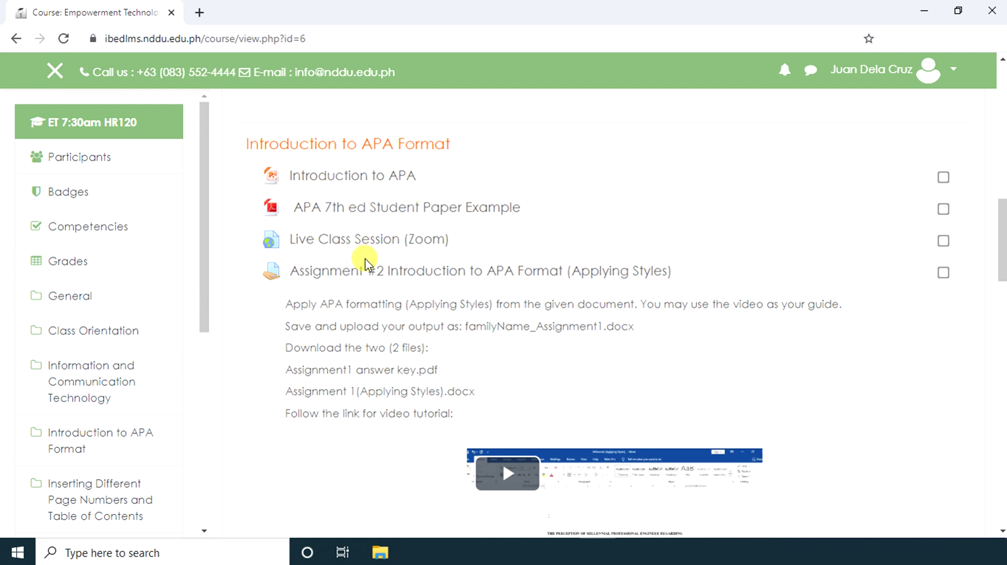
drag(998, 217, 1002, 247)
Browse the course page, go back with Alt+Left, and open the Class discussion forum.
scroll(225, 353, up, 10)
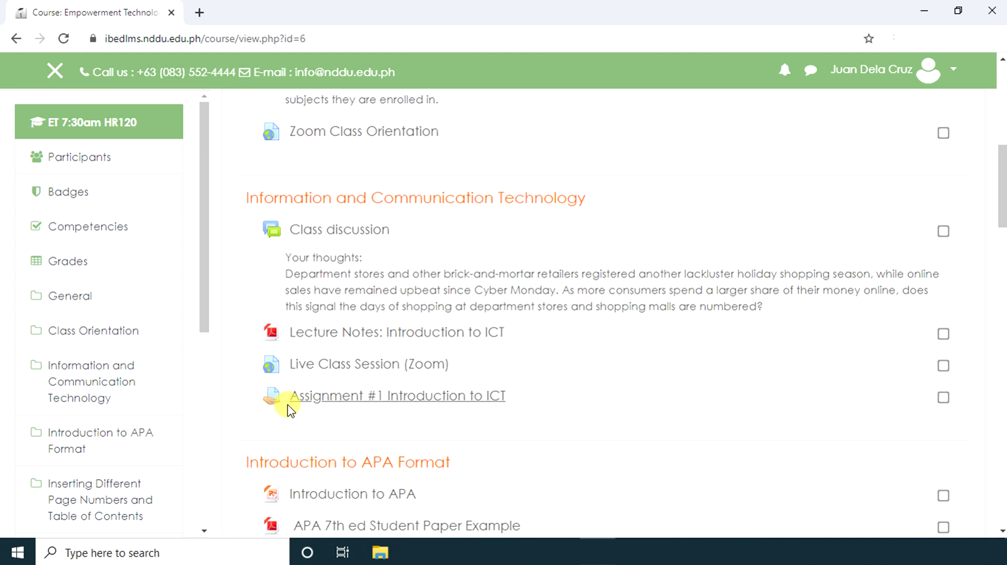
scroll(292, 401, down, 3)
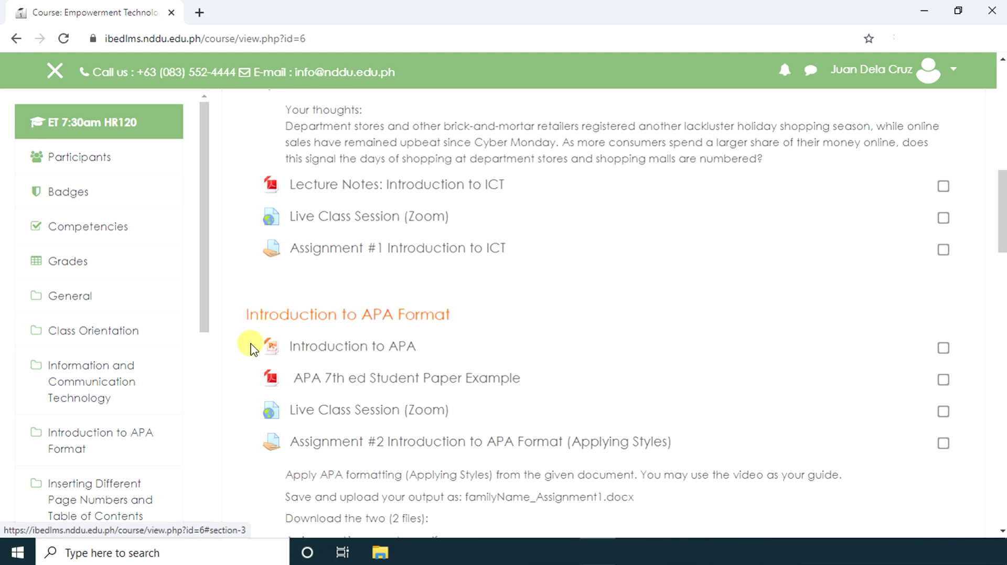
scroll(294, 334, down, 4)
scroll(293, 336, down, 5)
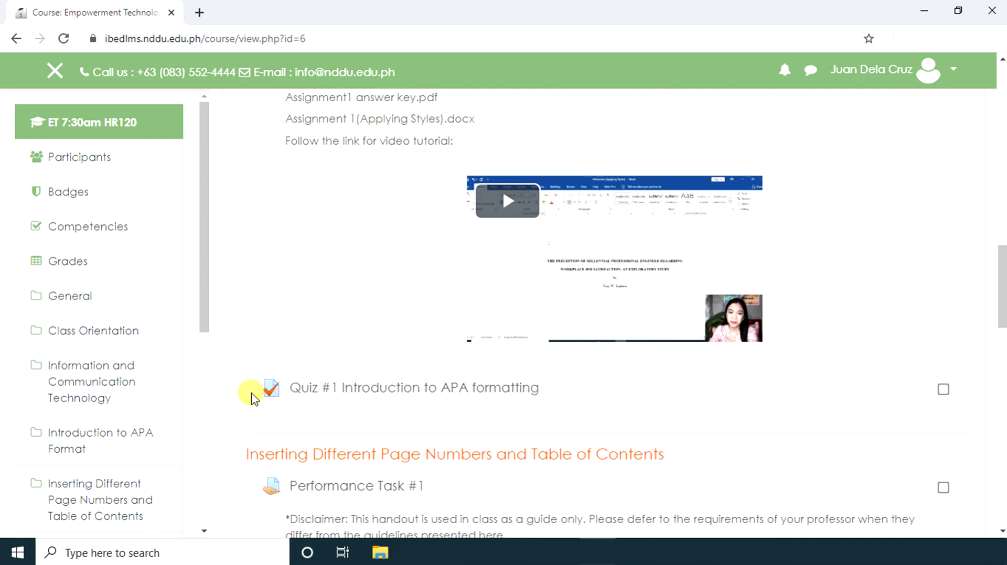
key(alt+Left)
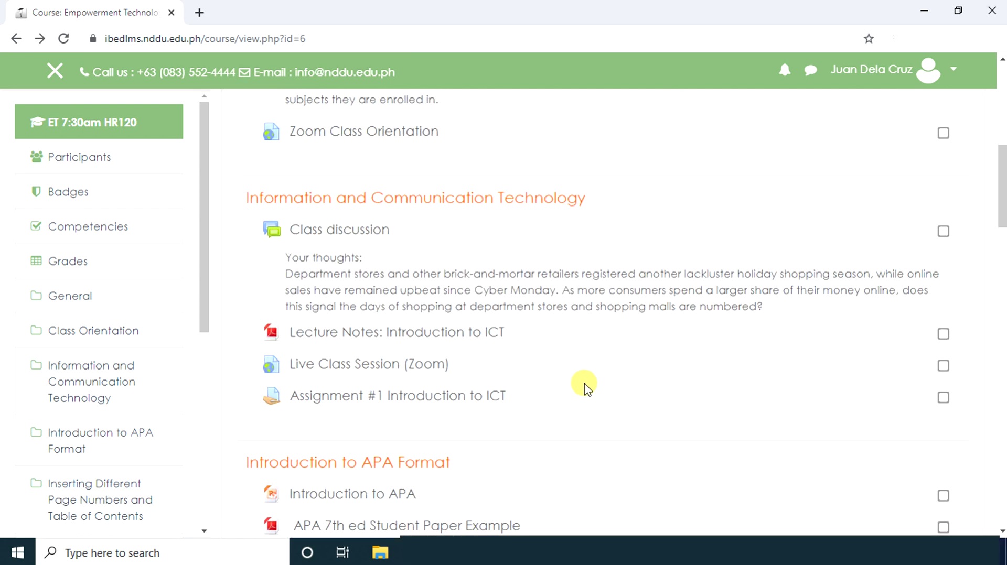
click(276, 230)
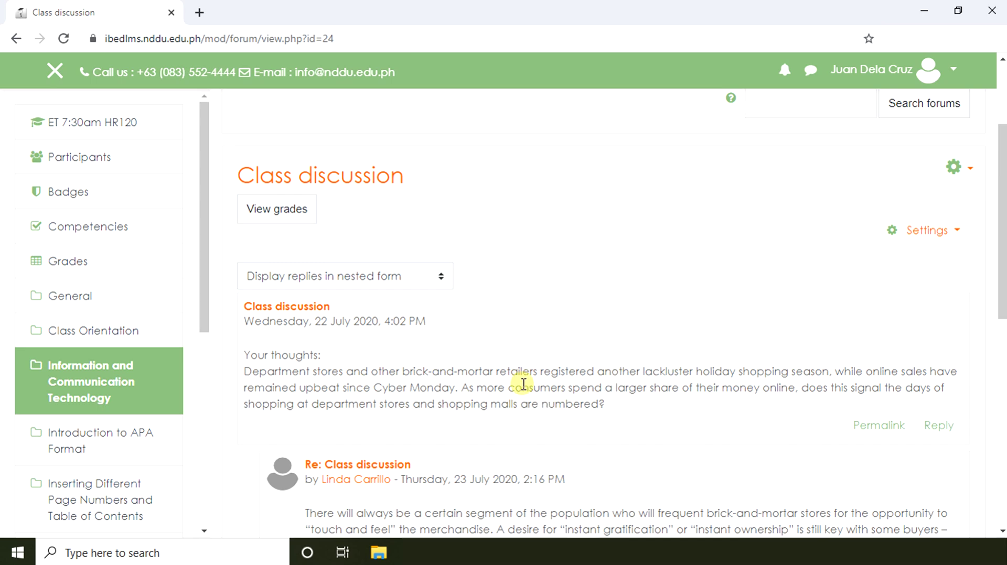
Reply to the opening post with the pasted paragraph on stores reinventing themselves.
scroll(633, 340, down, 4)
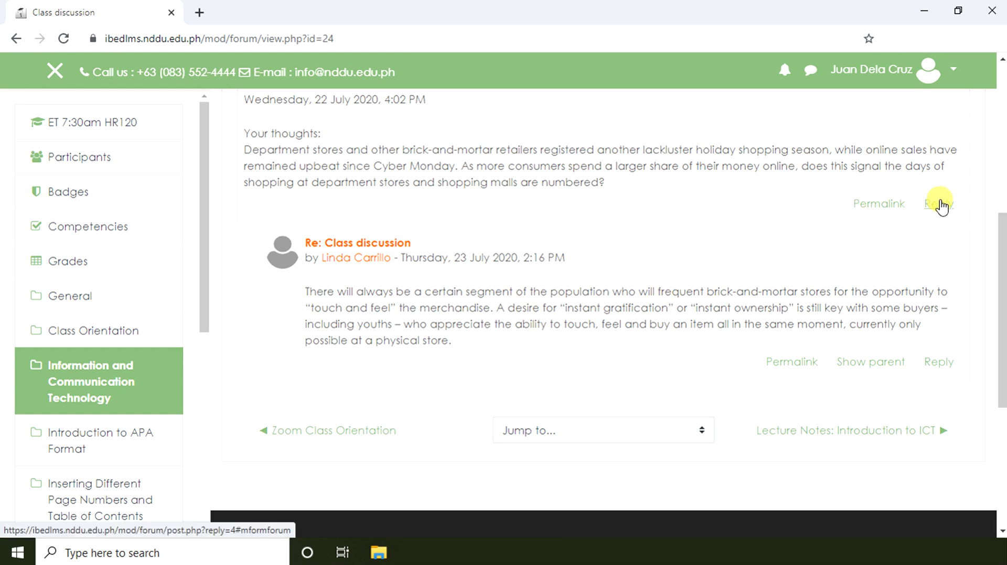
click(939, 204)
text(Traditional brick-and-mortar stores may be struggling due to the meteoric rise of online shopping, but it doesn’t mean they’re losing out on those sales – they’re just moving to their website. While some argue that eventually it’ll all be online, I contend that physical stores will be around for some time to come – if and only if they are successful at reinventing themselves. Retailers need to add value to the transaction to make it worth the trip away from the convenience of the computer.)
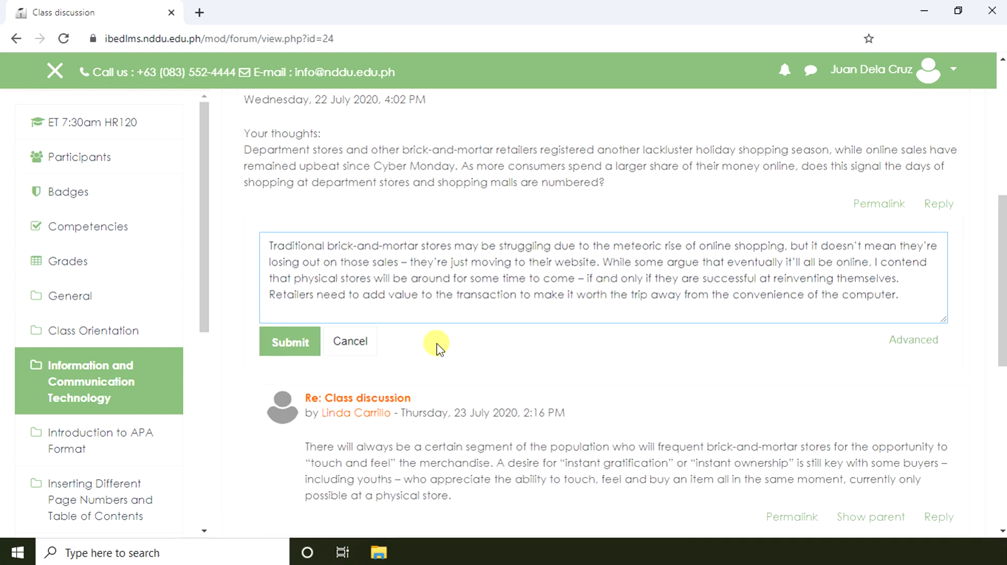
click(291, 346)
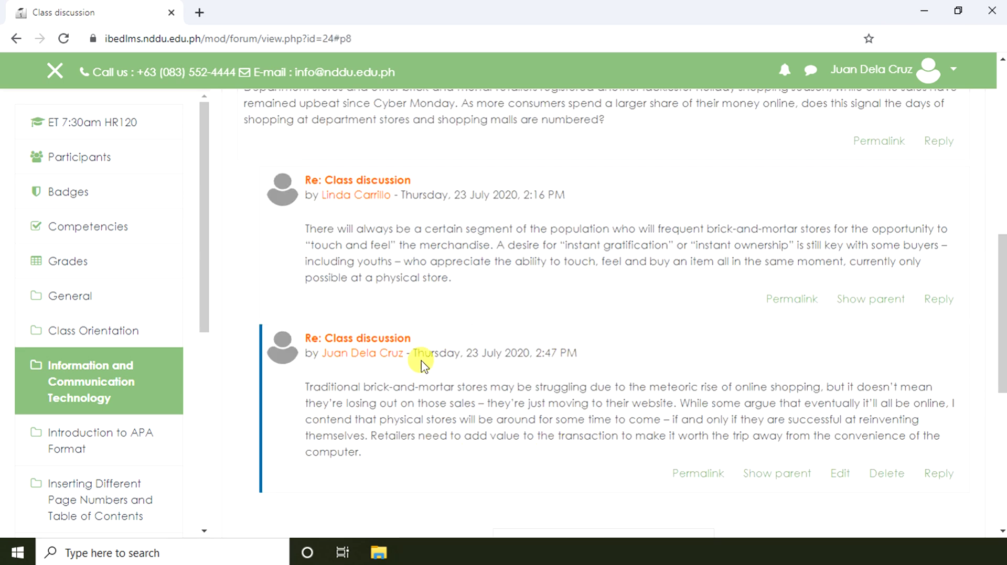
Return to the ET 7:30am HR120 course page, launch Zoom Class Orientation, and reach Introduction to APA Format.
click(119, 124)
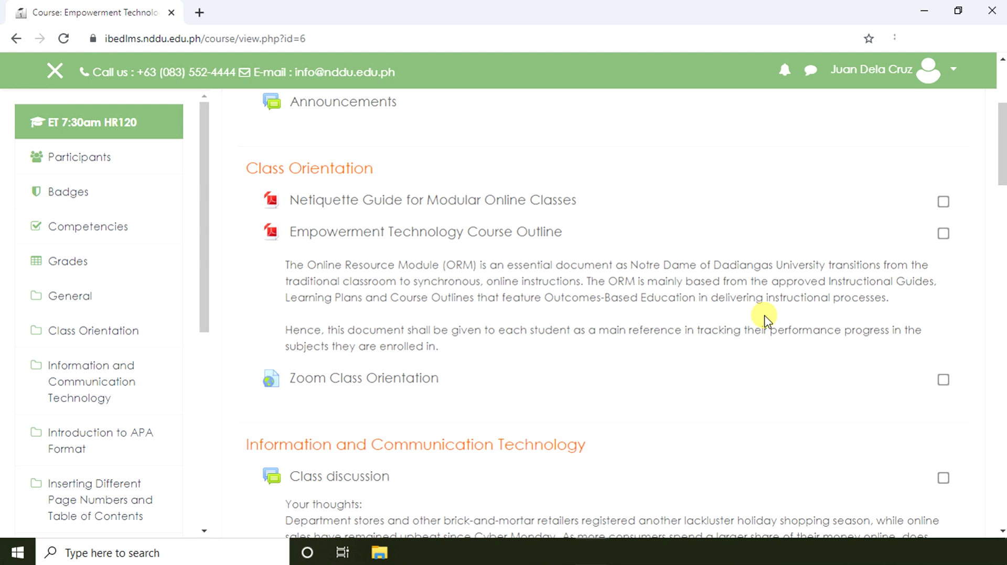
click(367, 379)
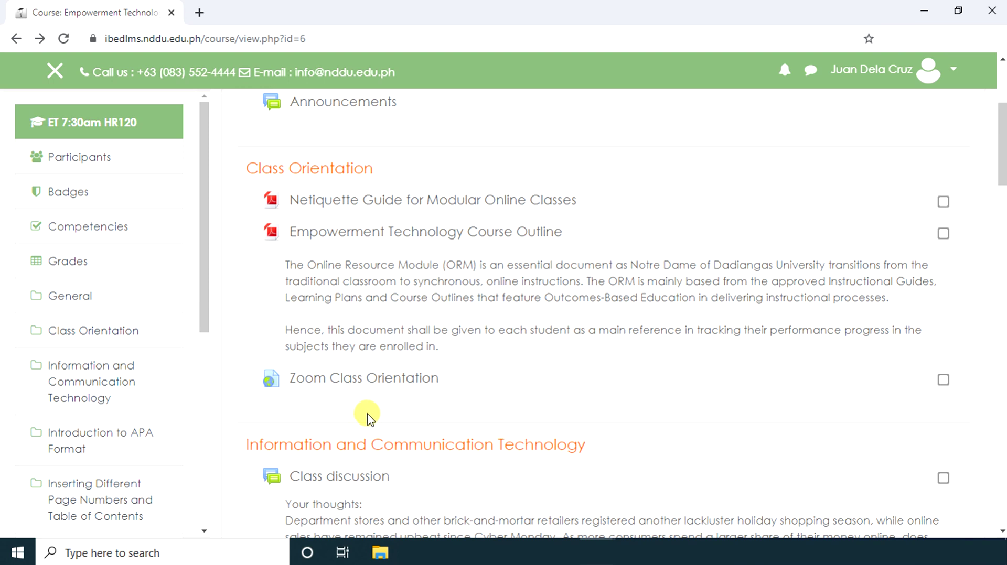
scroll(367, 417, down, 10)
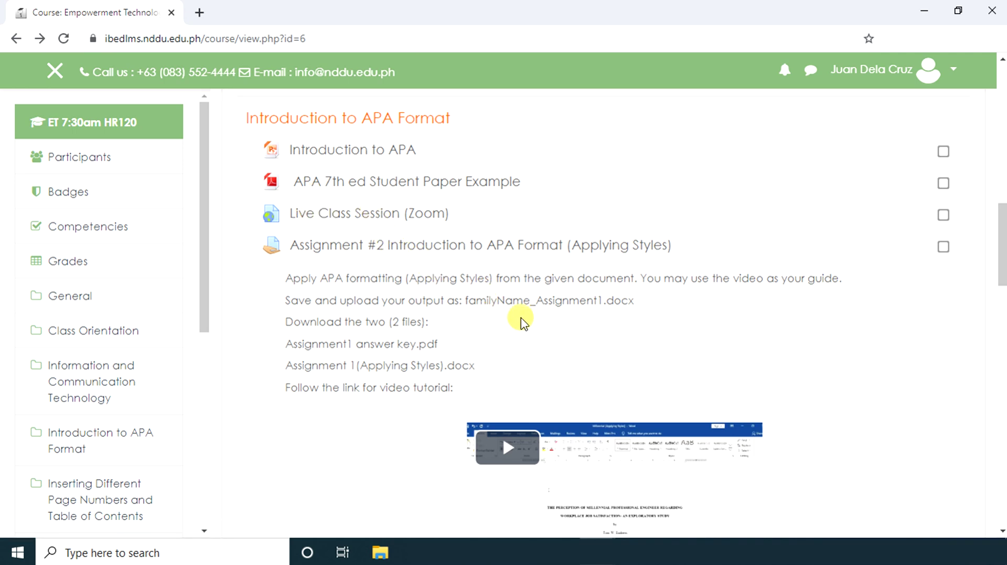
Open Assignment #2, play its video, and view status No attempt, due 25 July 2020.
click(395, 255)
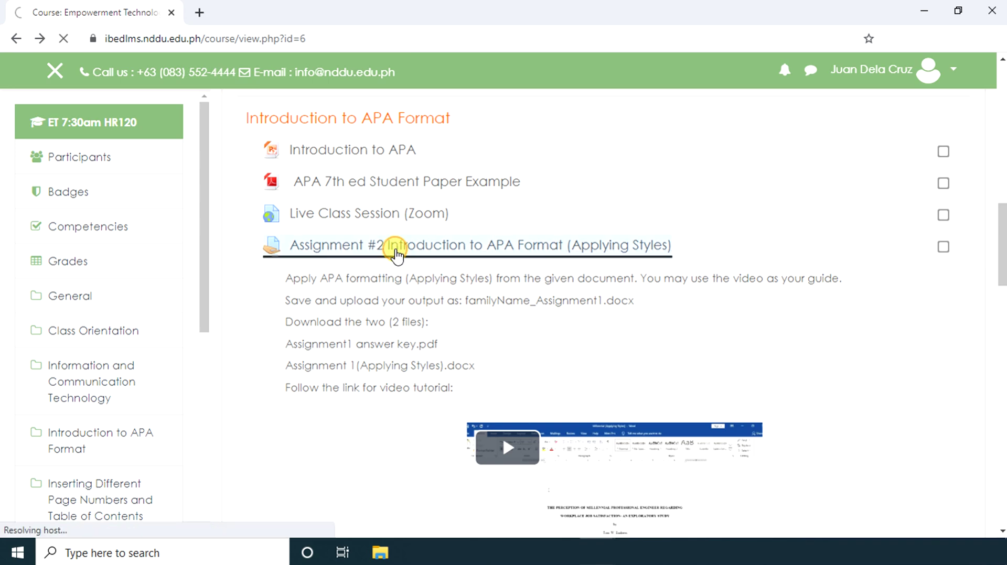
scroll(629, 367, down, 5)
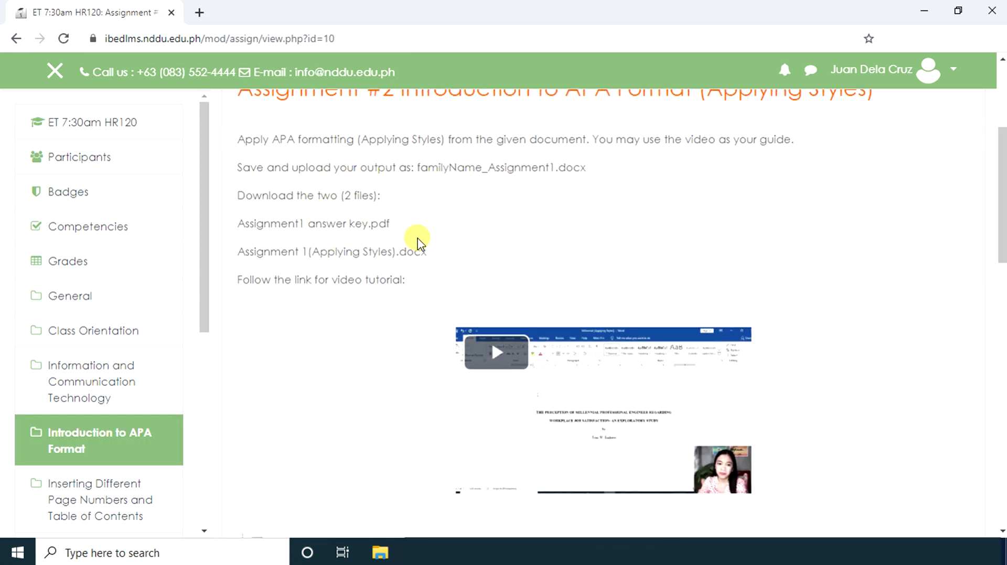
click(575, 373)
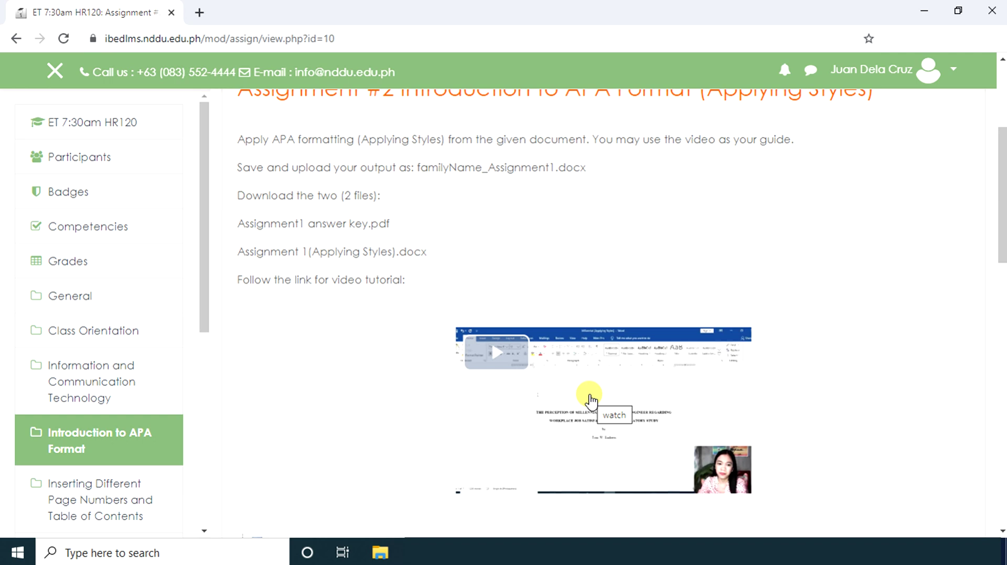
scroll(590, 388, down, 4)
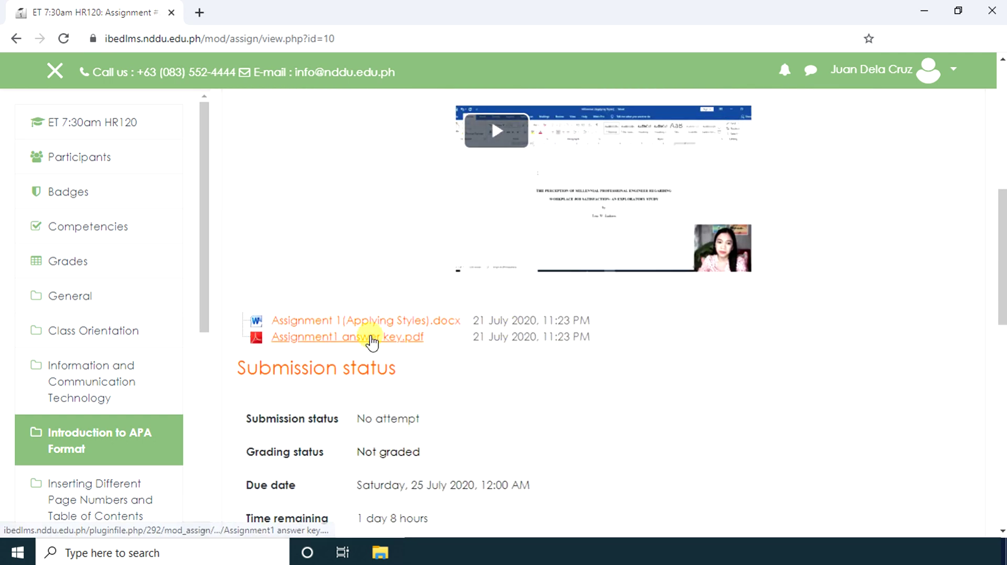
scroll(518, 366, down, 3)
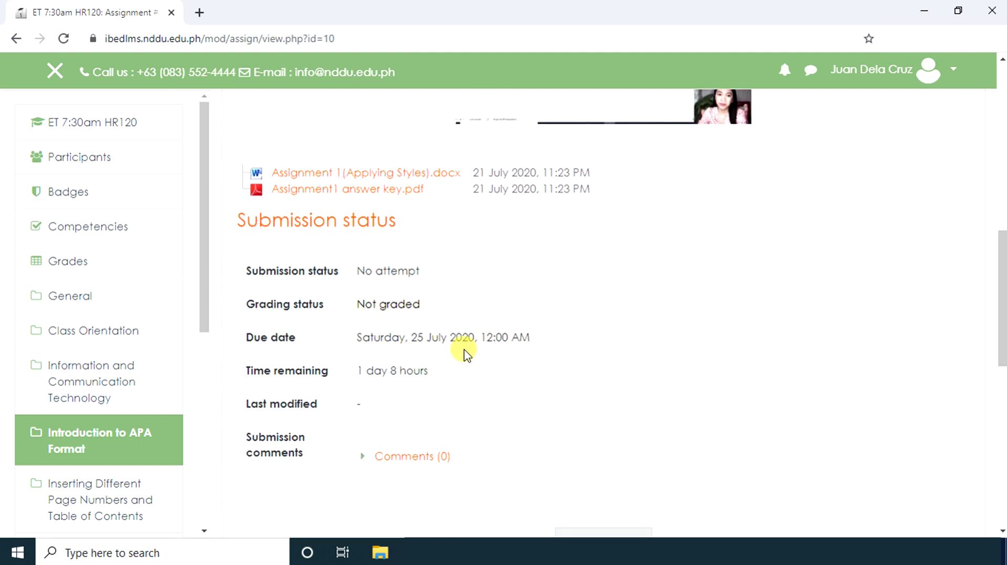
scroll(724, 320, down, 4)
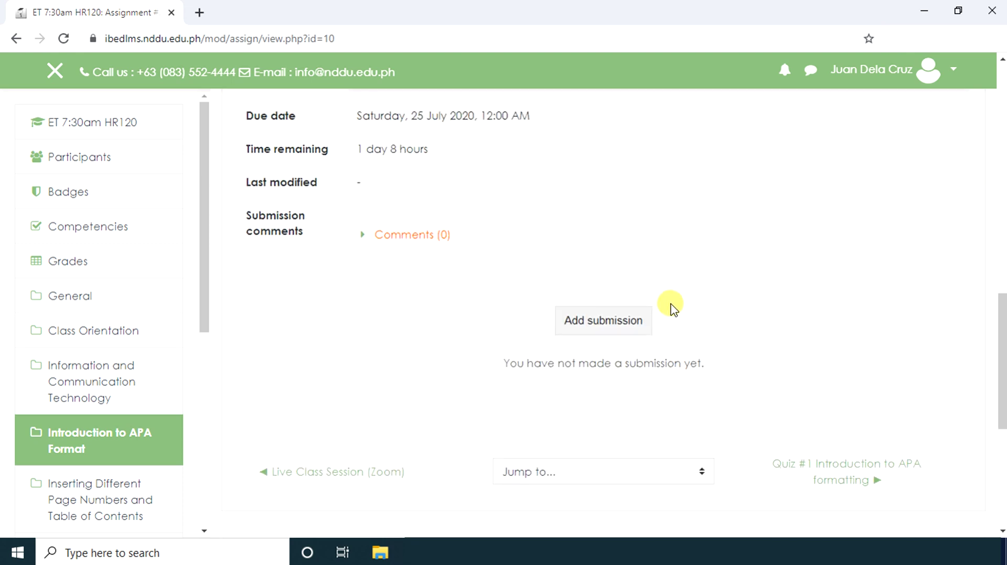
Add a submission by dragging the Assignment 2 .docx from File Explorer, then save changes.
click(615, 325)
scroll(850, 198, down, 6)
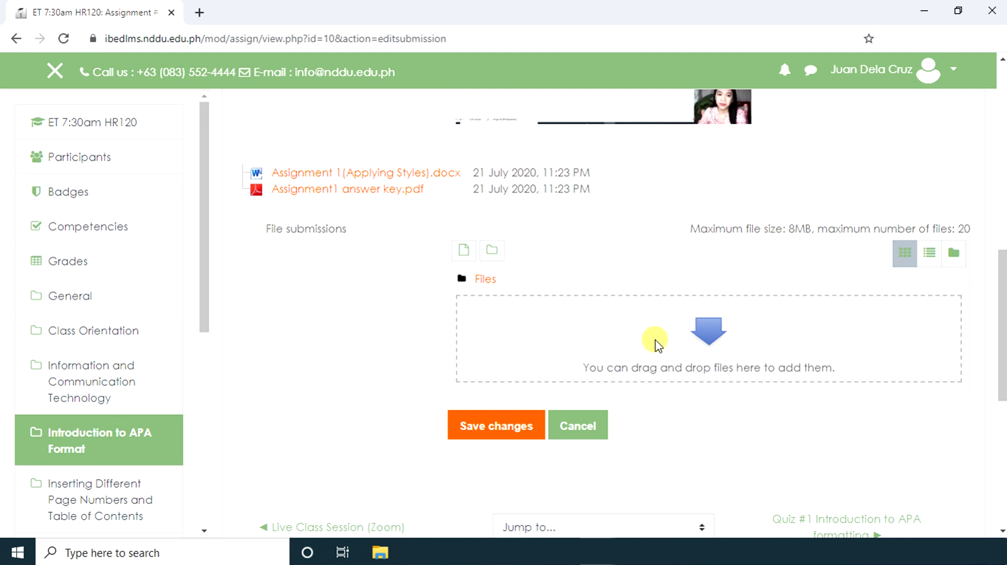
click(464, 250)
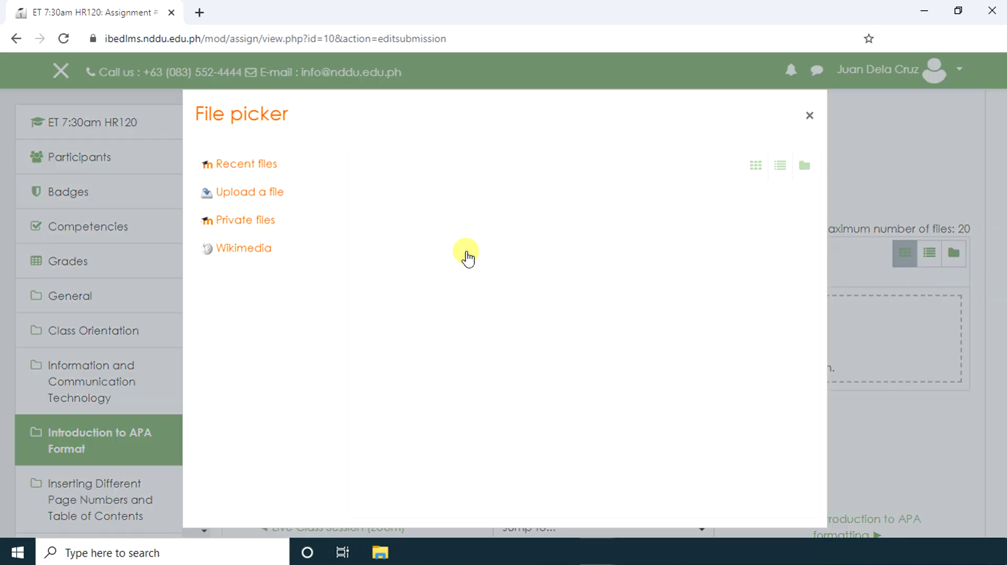
click(811, 121)
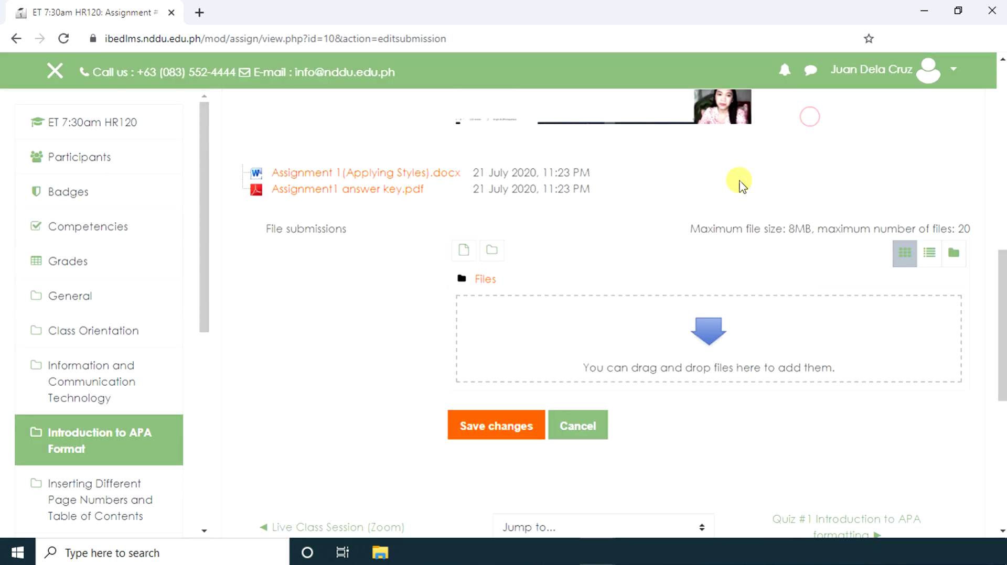
click(380, 553)
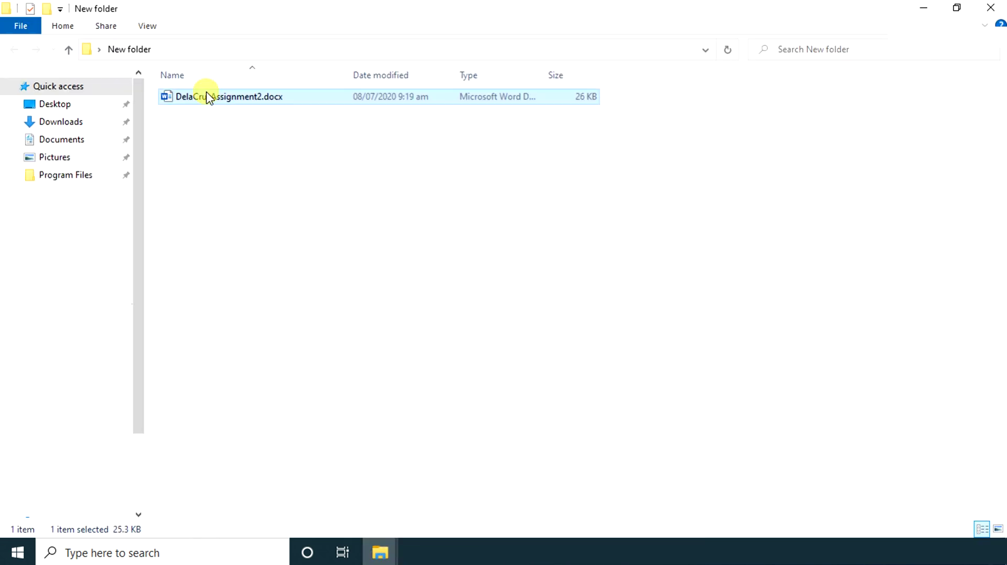
drag(202, 96, 693, 378)
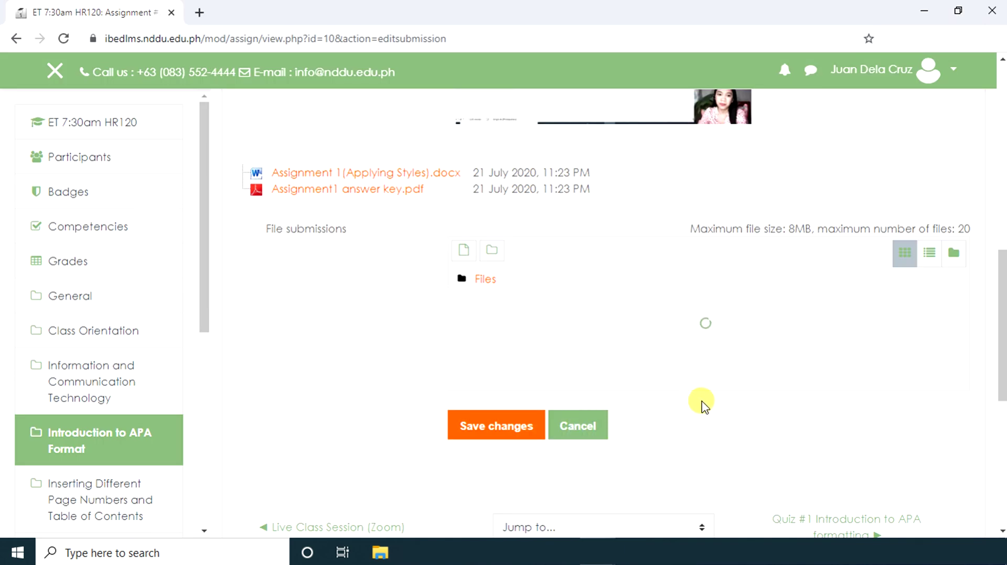
scroll(700, 402, down, 1)
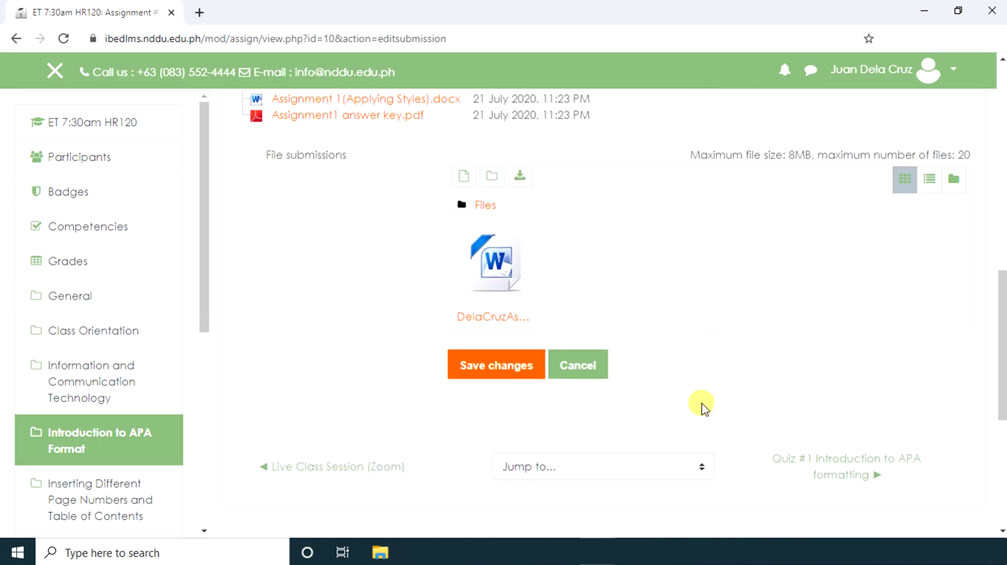
click(483, 367)
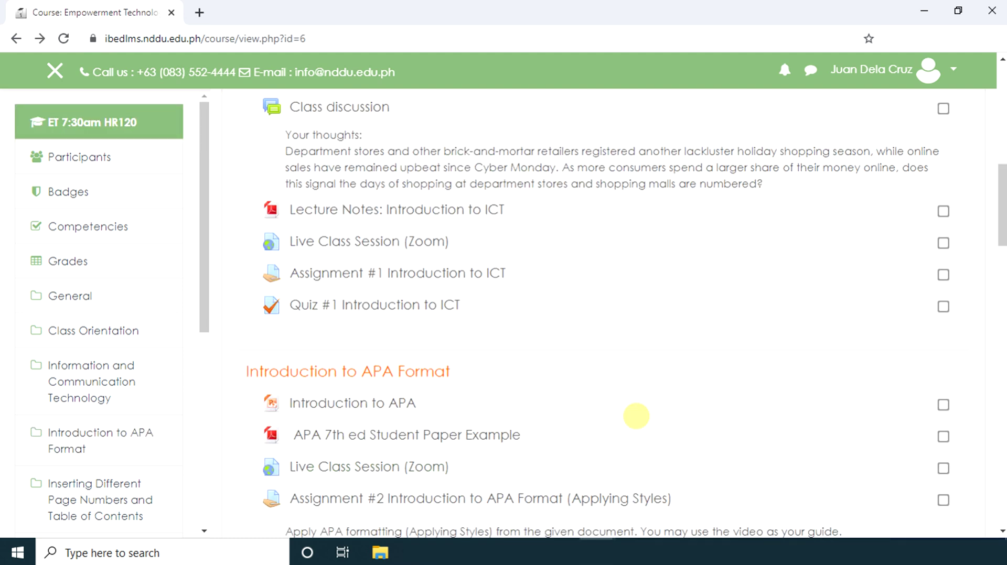
Start Quiz #1 Introduction to ICT, paste the prepared multi-paragraph essay answer, and finish the attempt.
click(383, 305)
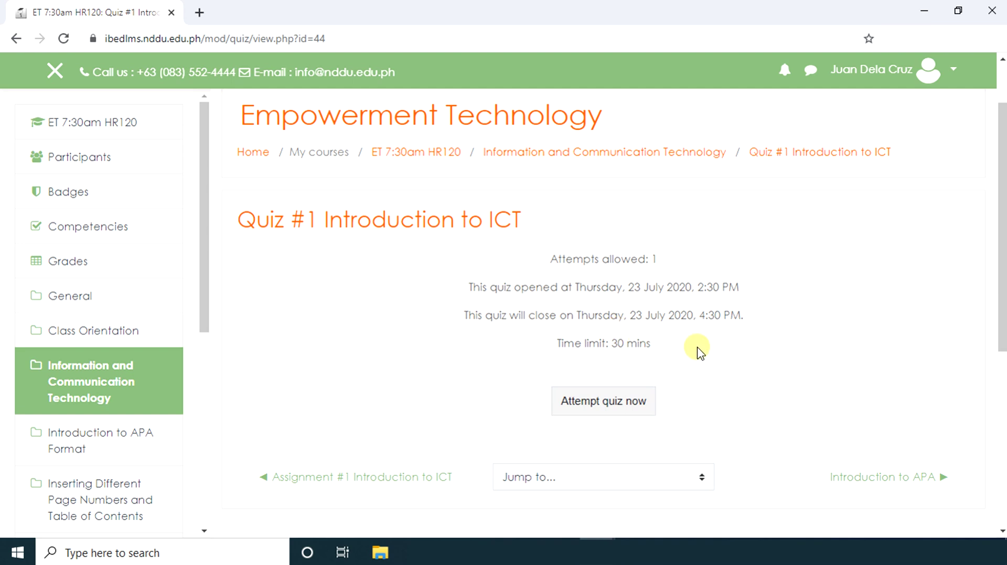
click(627, 408)
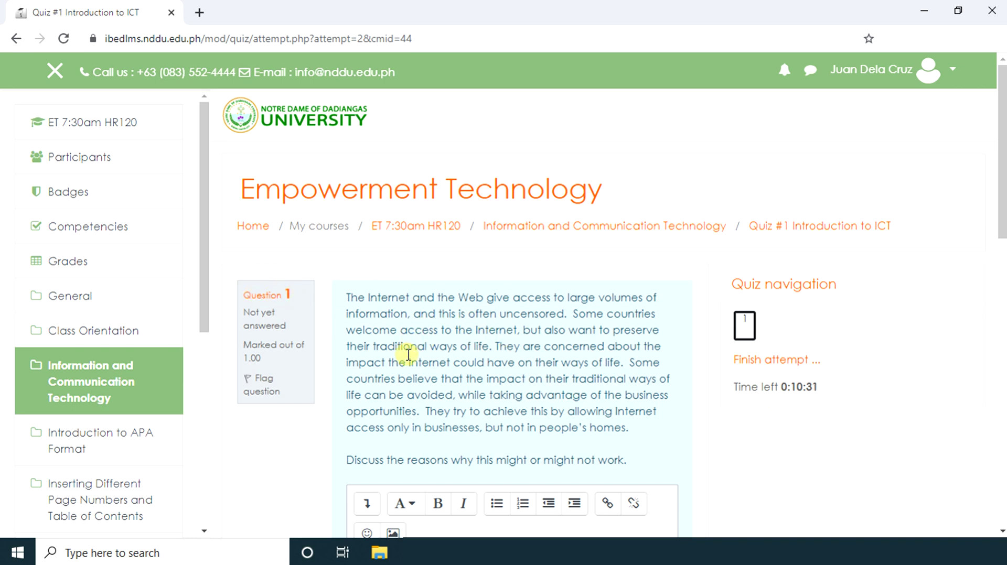
scroll(562, 369, down, 4)
click(483, 381)
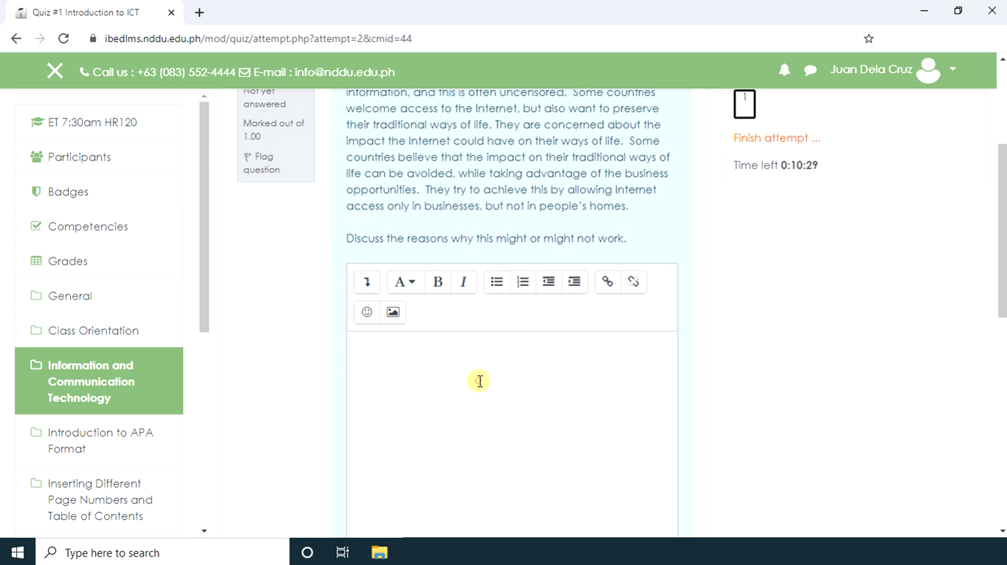
key(ctrl+v)
scroll(776, 384, down, 5)
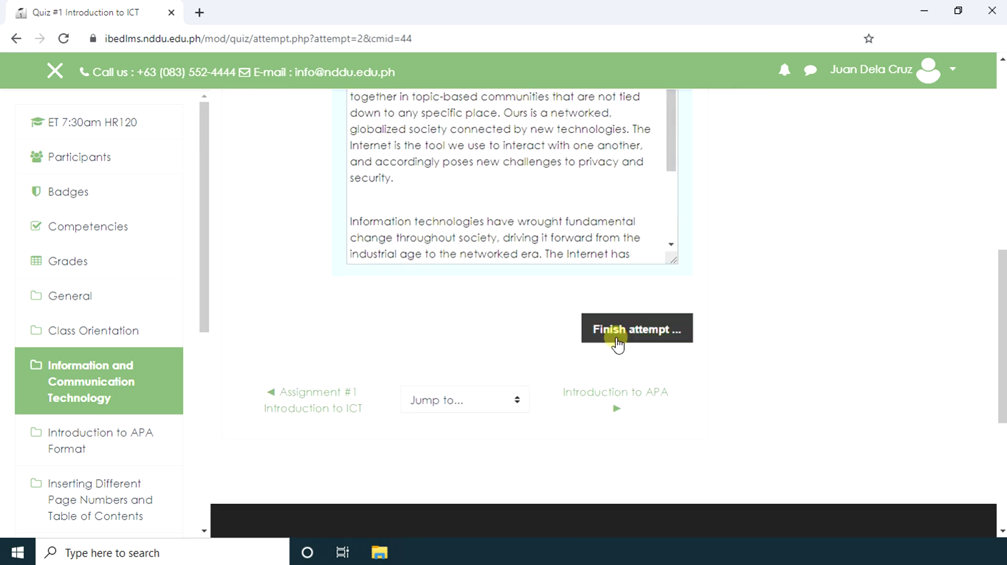
click(617, 341)
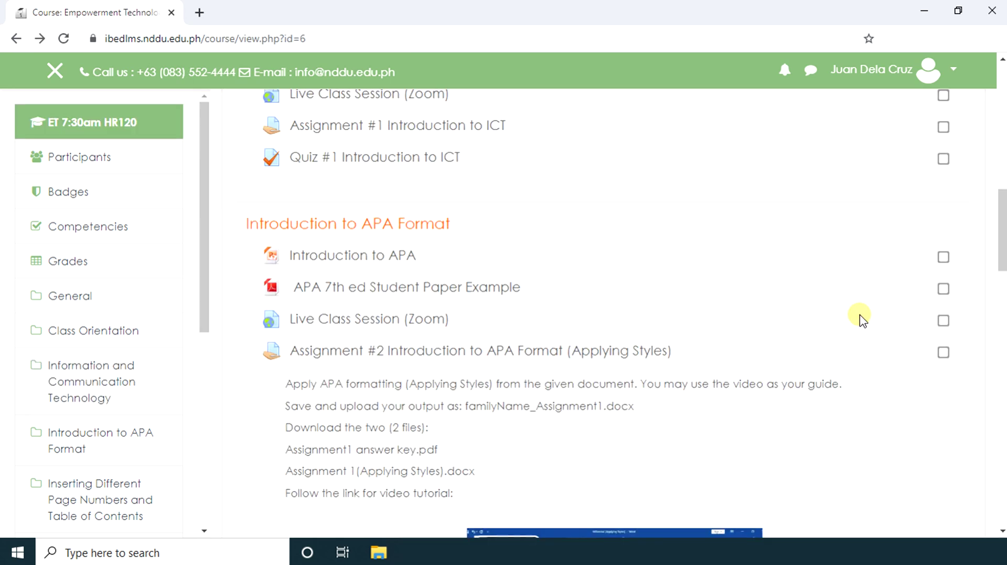
Open Quiz #2 Introduction to APA formatting and its 45-minute, one-attempt details.
scroll(859, 319, down, 6)
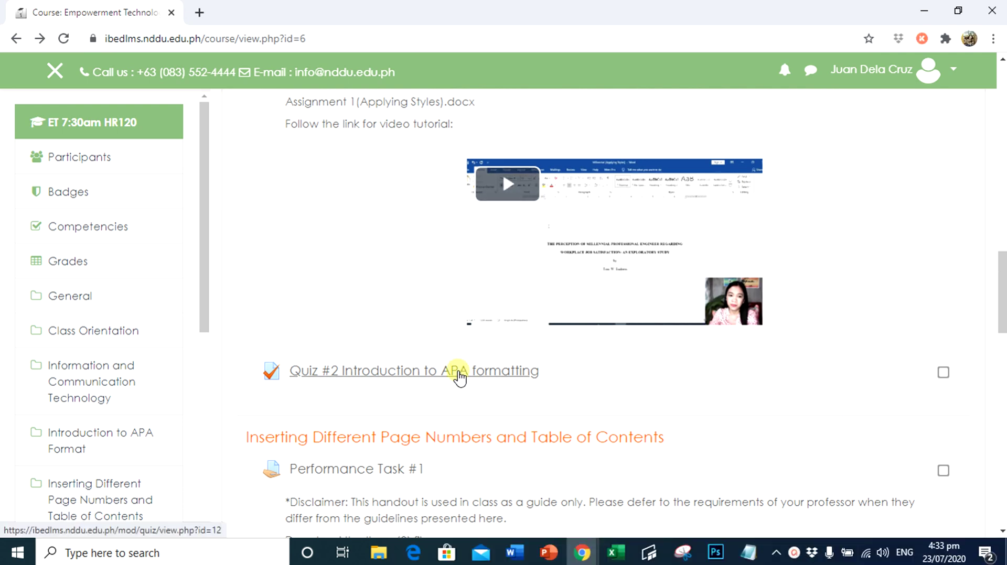
click(459, 377)
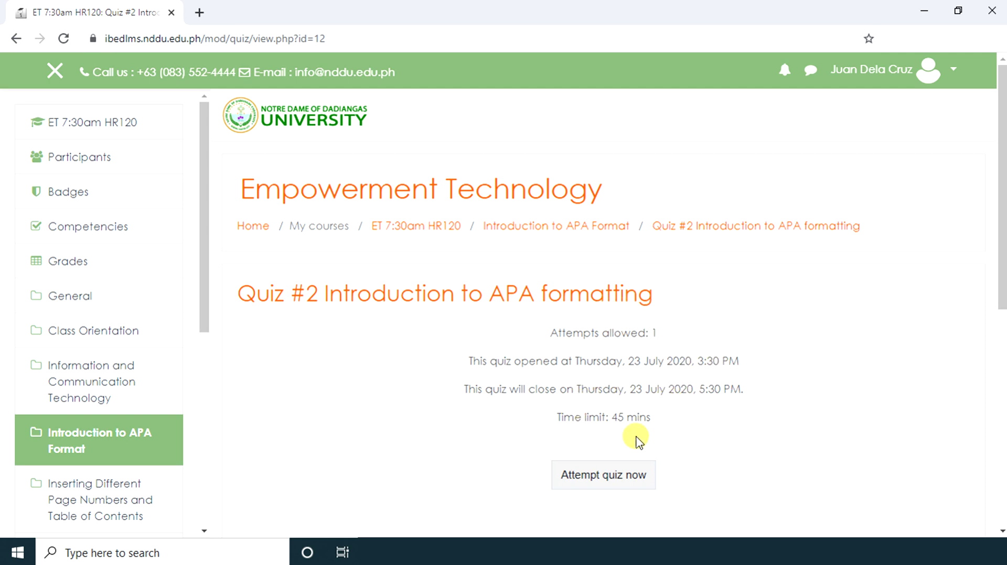
Start the 45-minute attempt; answer Q1 'Ctrl + Enter' and Q2 'Reference tab'.
click(603, 480)
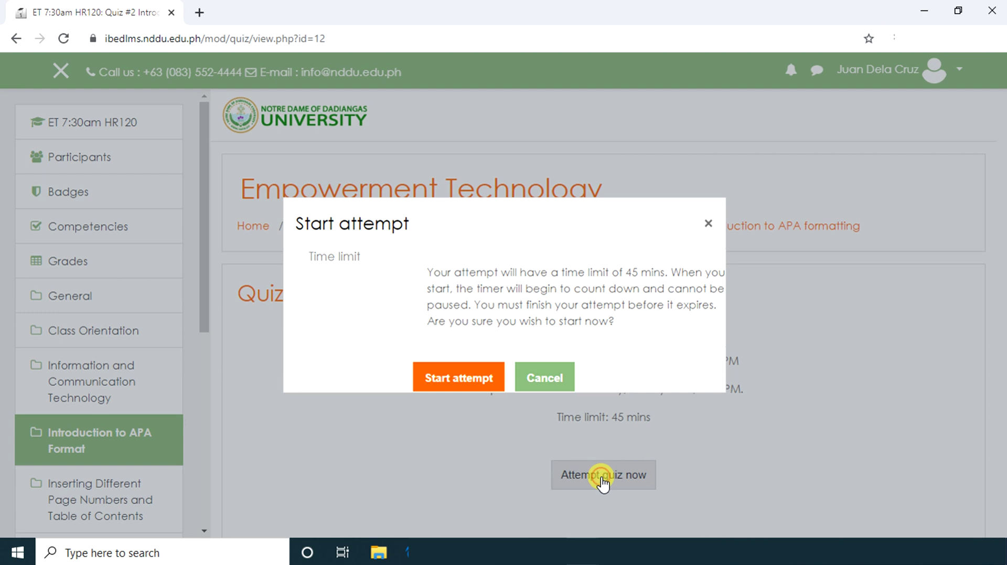
click(457, 379)
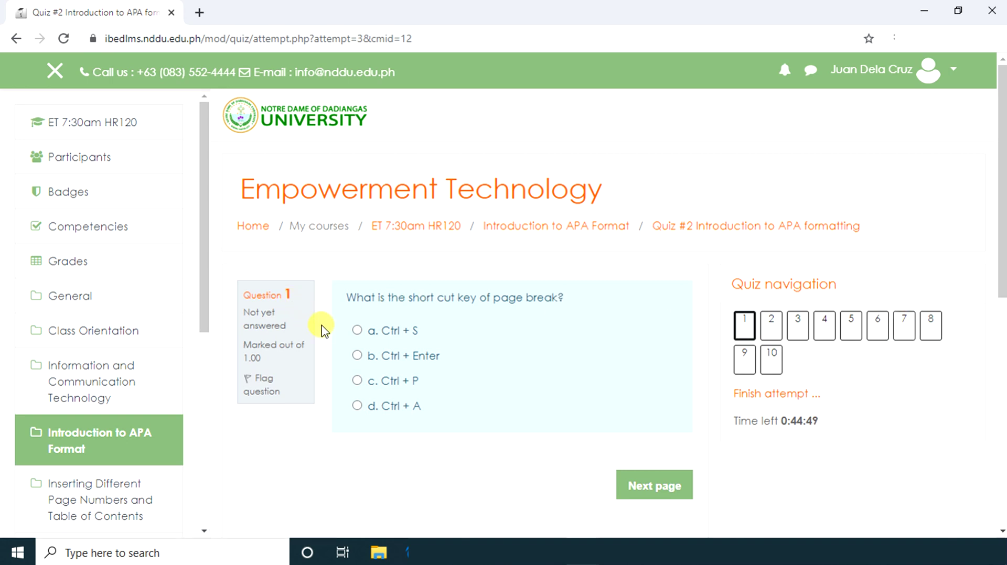
click(361, 360)
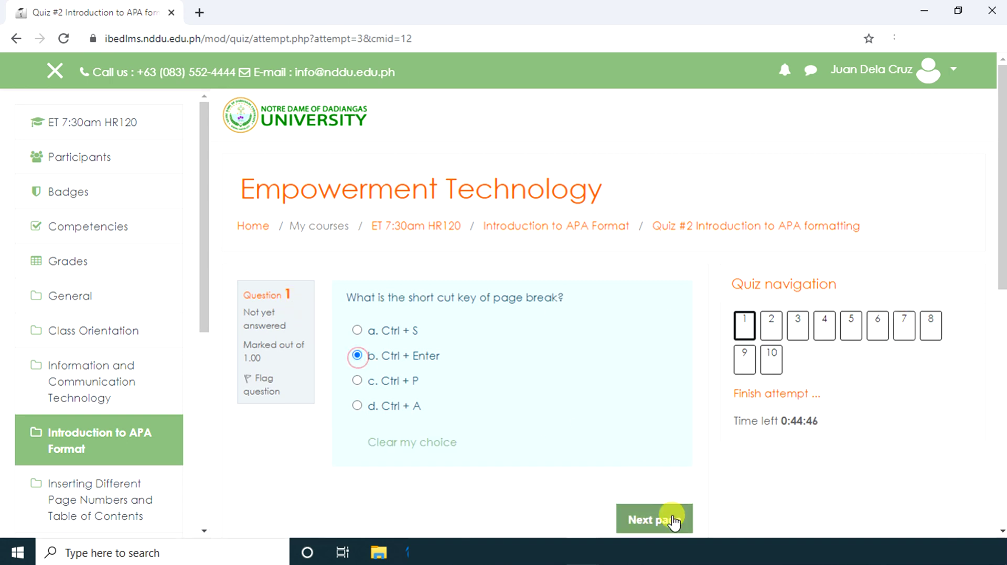
click(653, 520)
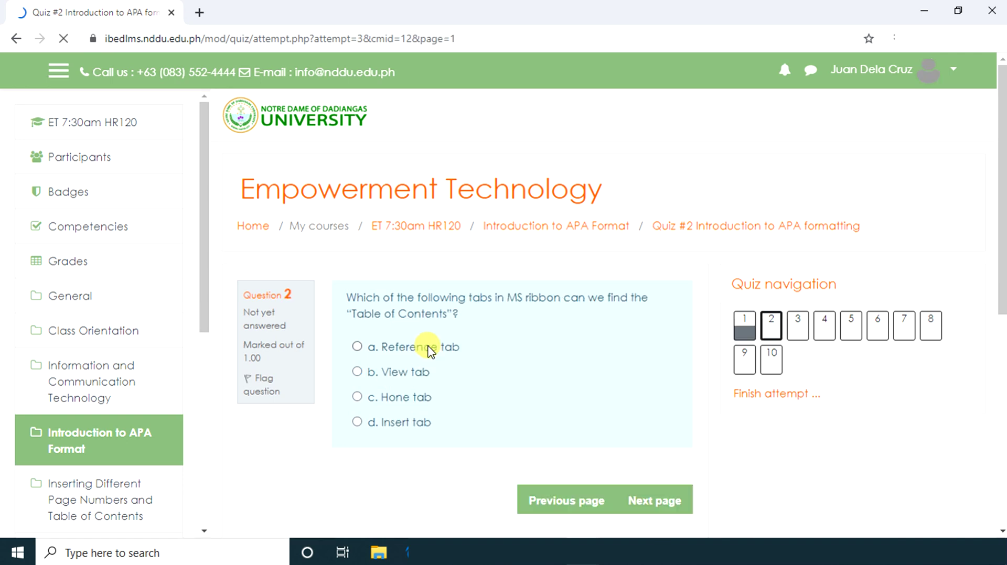
click(389, 356)
scroll(693, 500, down, 2)
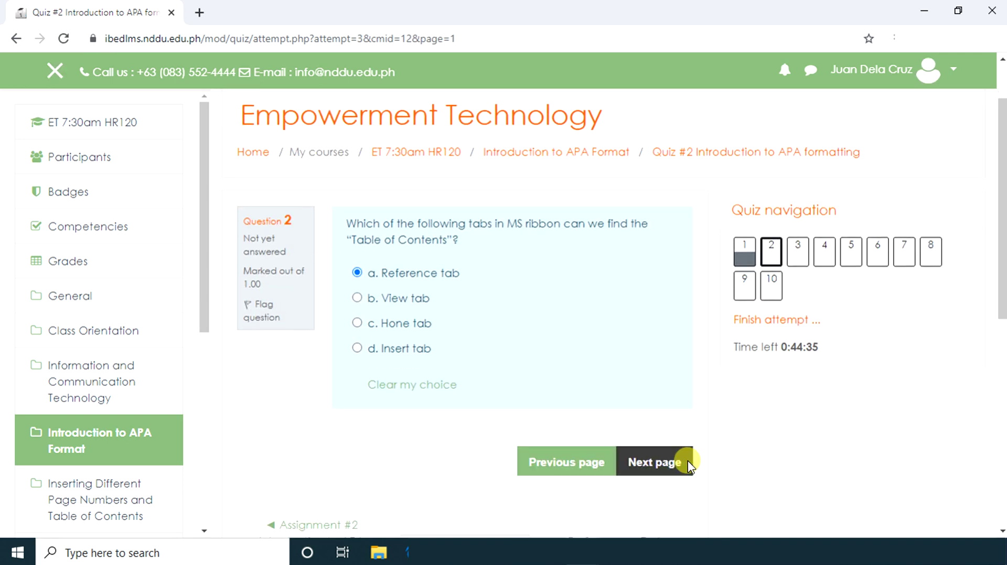
click(631, 462)
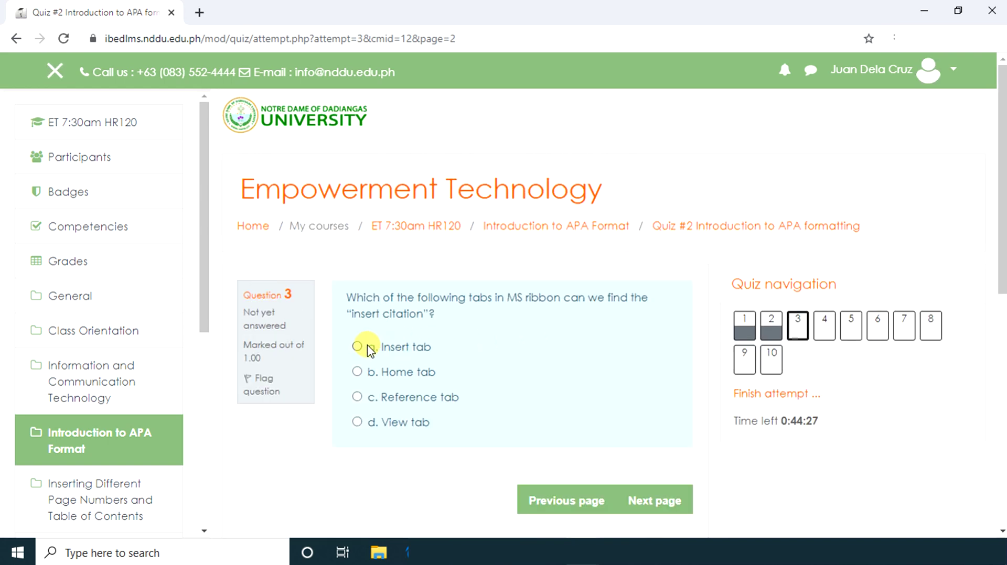
Answer Q3 Reference tab, Q4 Footnote, Q5 alphabetically by author's last name, Q6 Reference tab.
click(361, 399)
scroll(667, 496, down, 1)
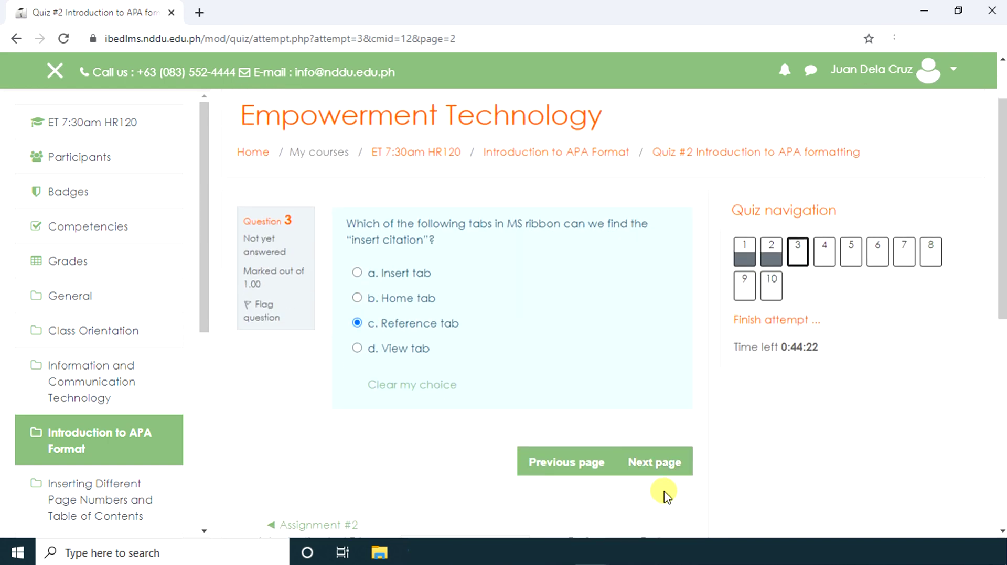
click(656, 464)
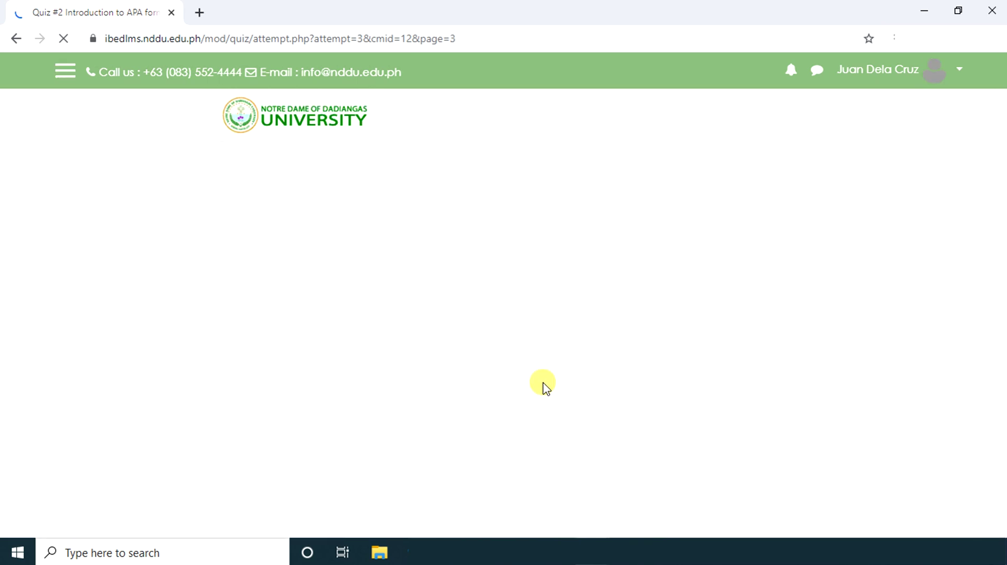
click(357, 273)
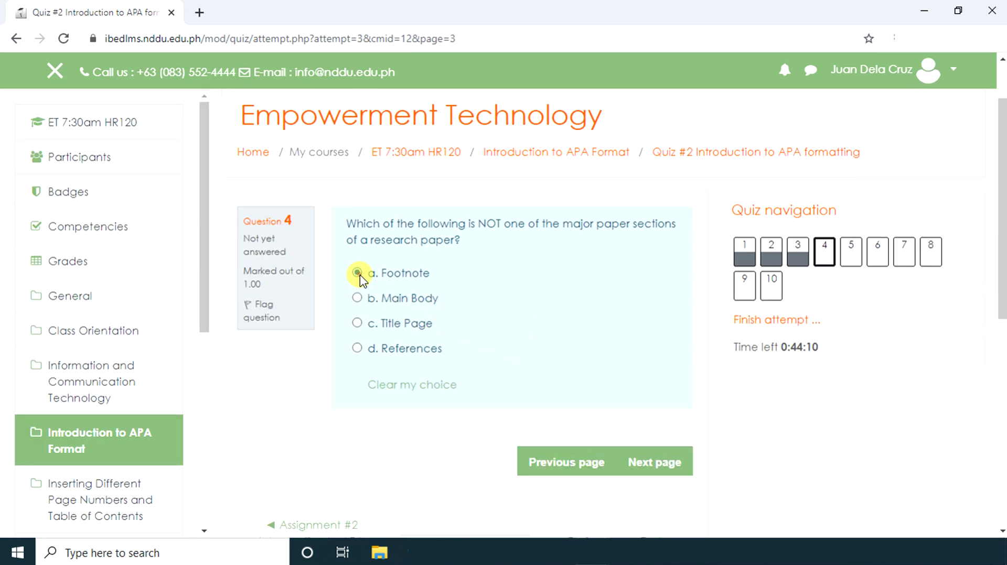
click(632, 472)
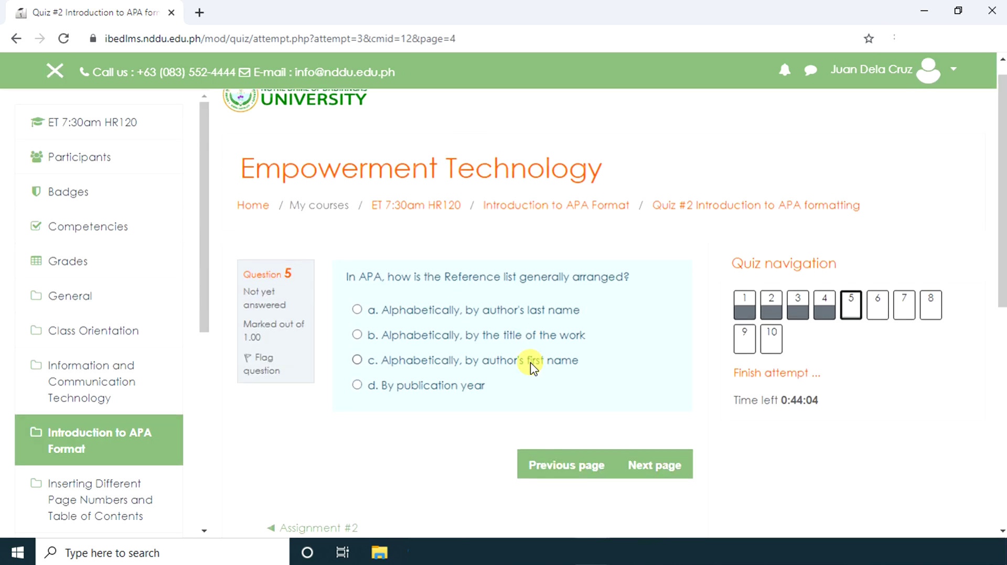
scroll(531, 367, down, 1)
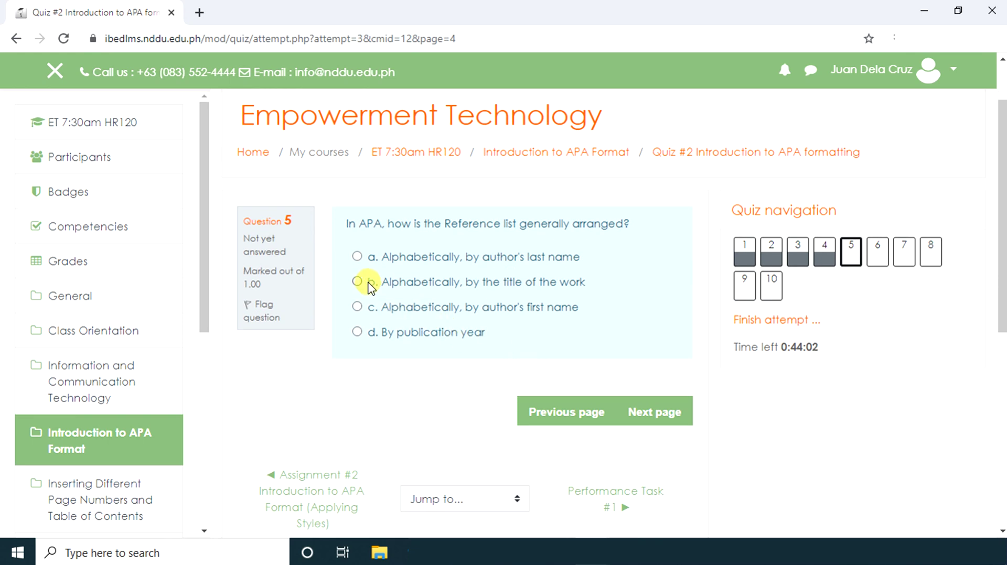
click(357, 257)
click(647, 448)
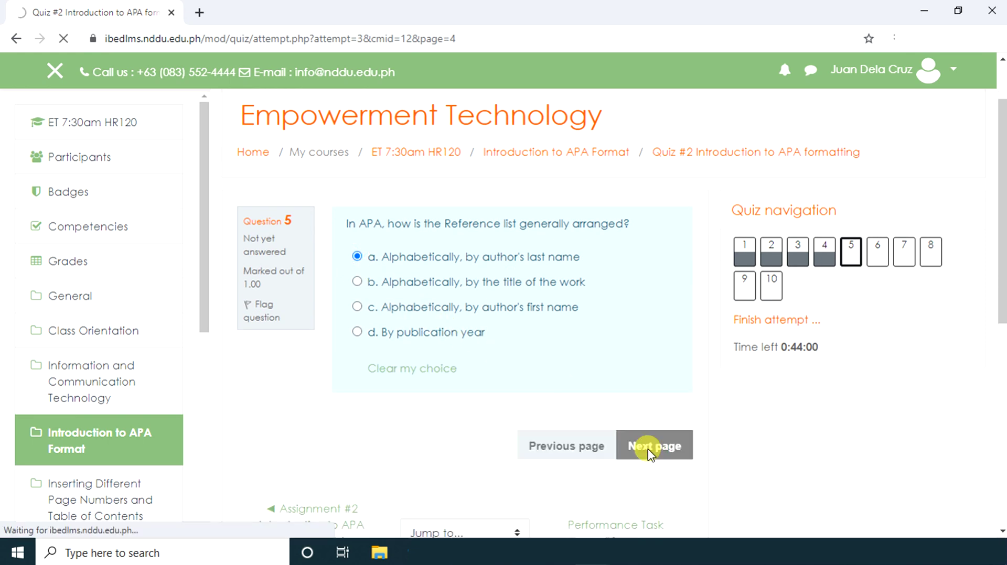
click(357, 348)
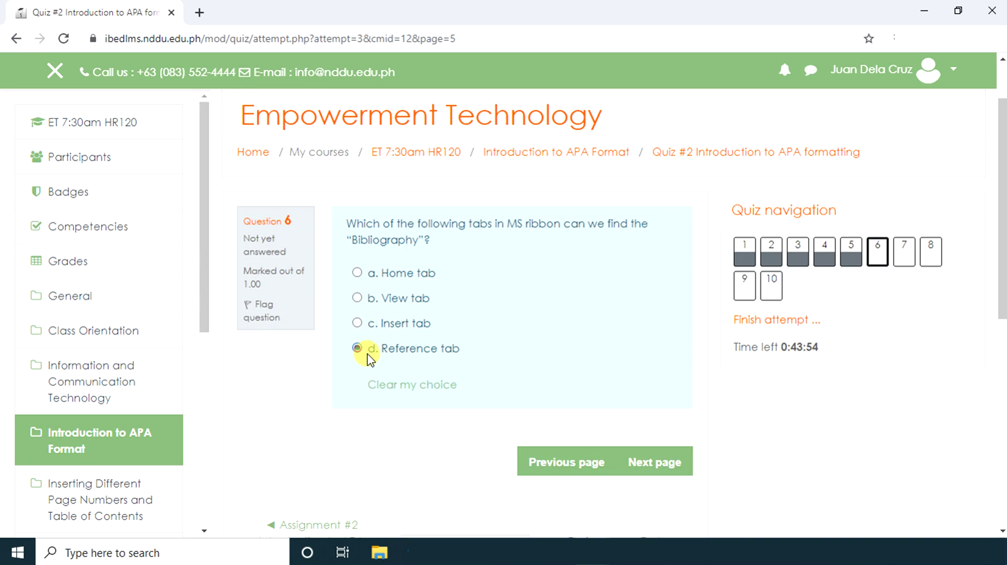
click(653, 462)
Answer Q7 Left alignment, Q8 option d, Q9 Insert tab, Q10 American Psychological Association, then finish.
scroll(614, 367, down, 2)
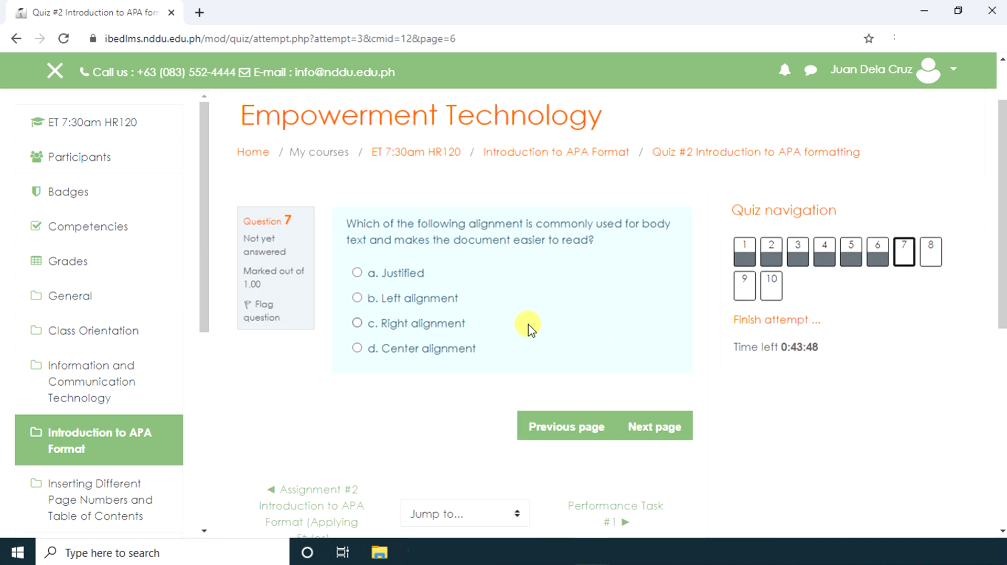
click(358, 298)
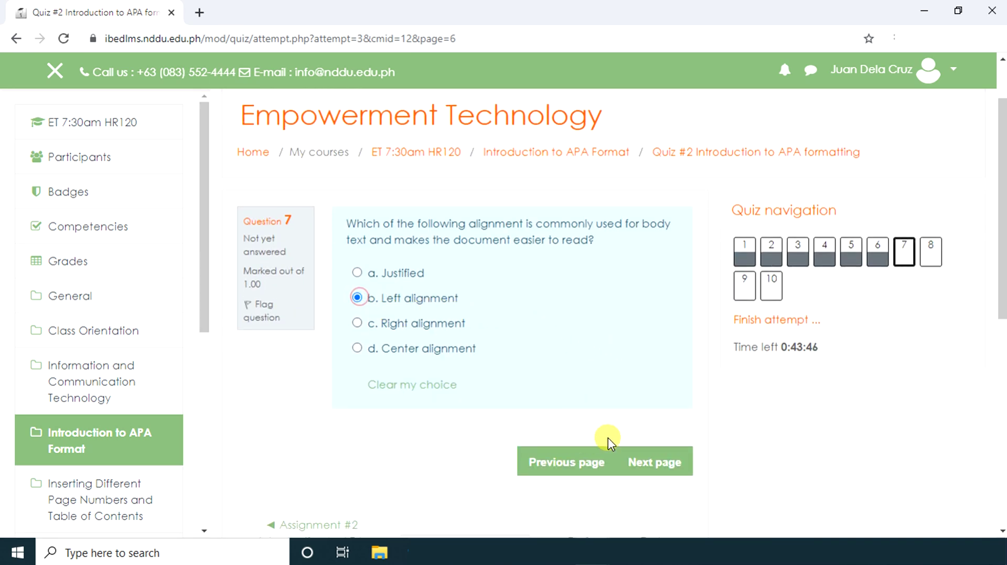
click(656, 461)
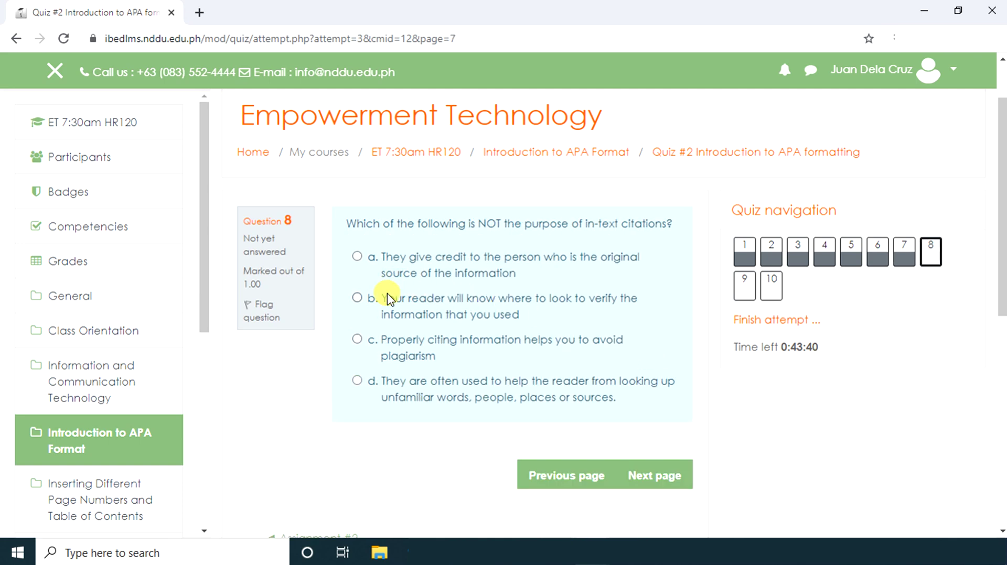
click(358, 379)
click(656, 513)
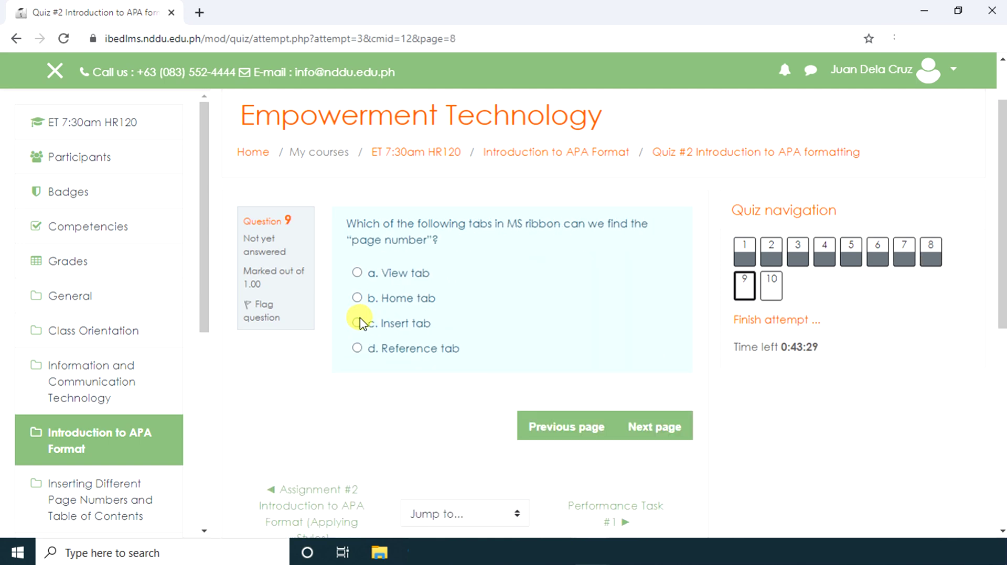
click(358, 322)
click(646, 462)
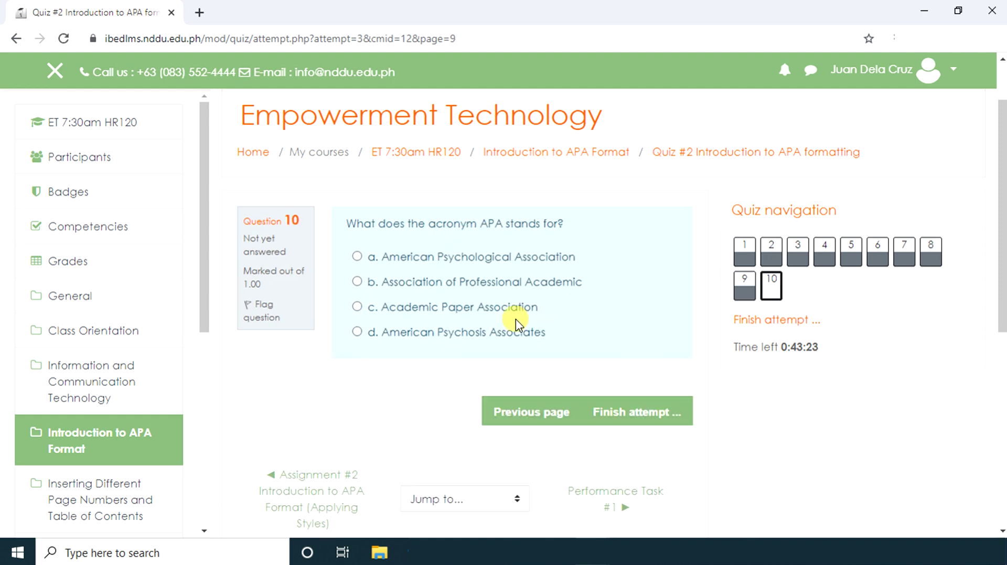
click(355, 257)
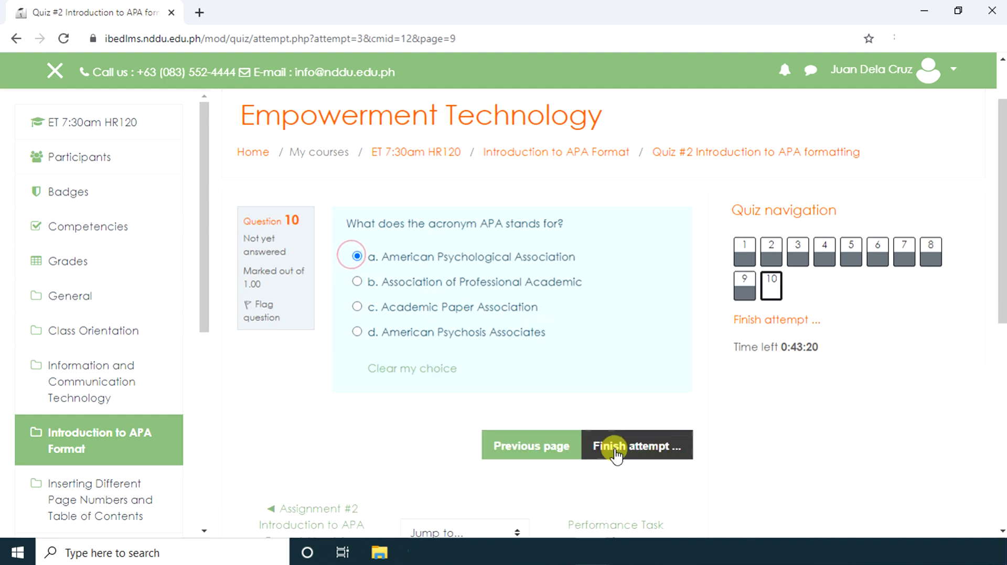
click(616, 451)
Submit all Quiz #2 answers, confirm, and review the 10.00/10.00 final grade.
scroll(623, 426, down, 3)
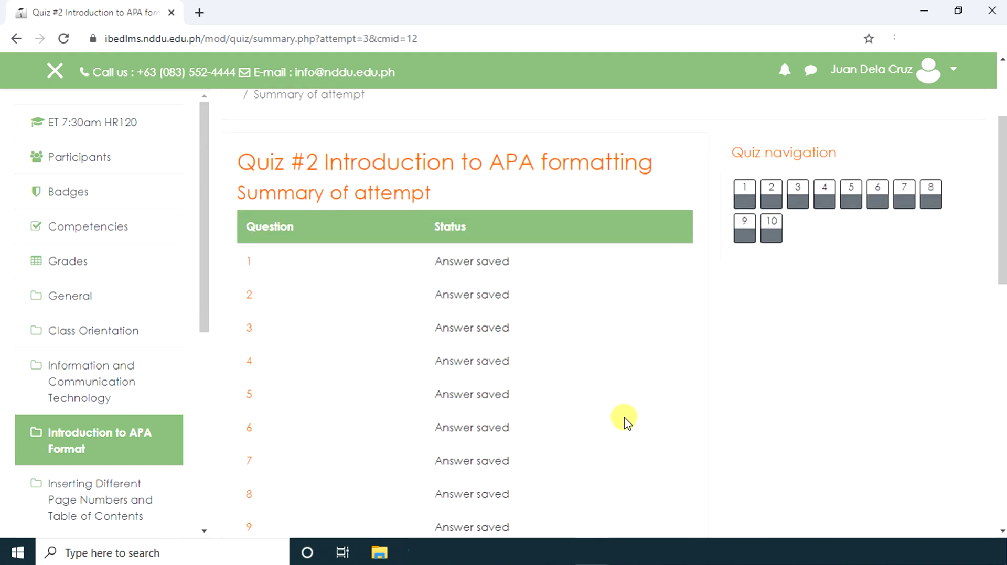
scroll(625, 422, down, 4)
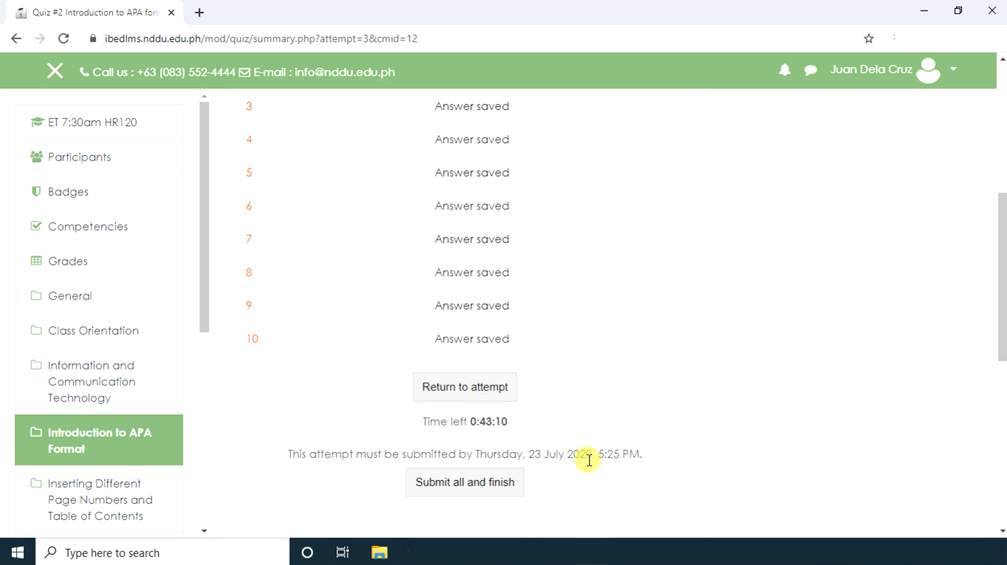
scroll(603, 471, down, 2)
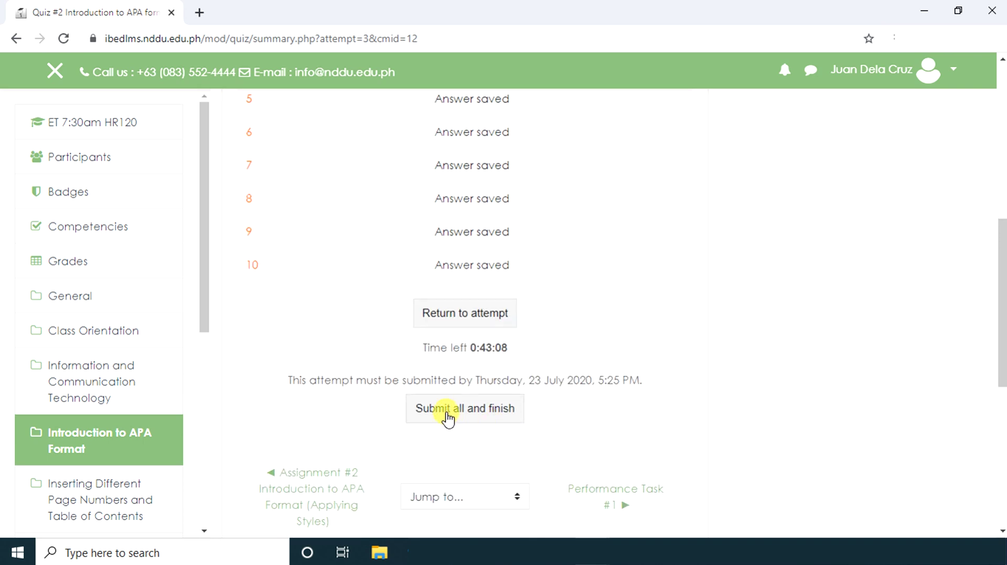
click(448, 417)
click(477, 409)
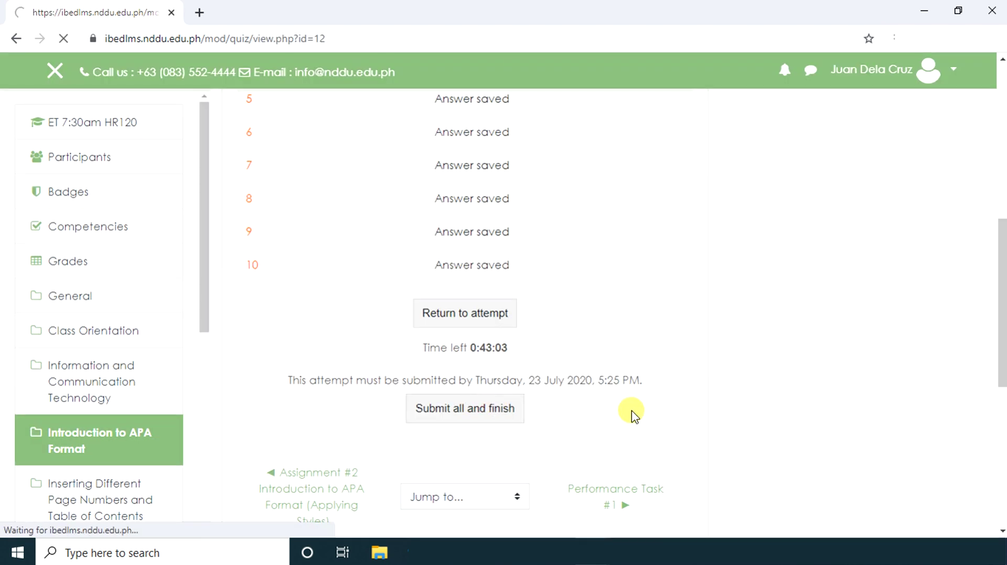
scroll(631, 410, down, 2)
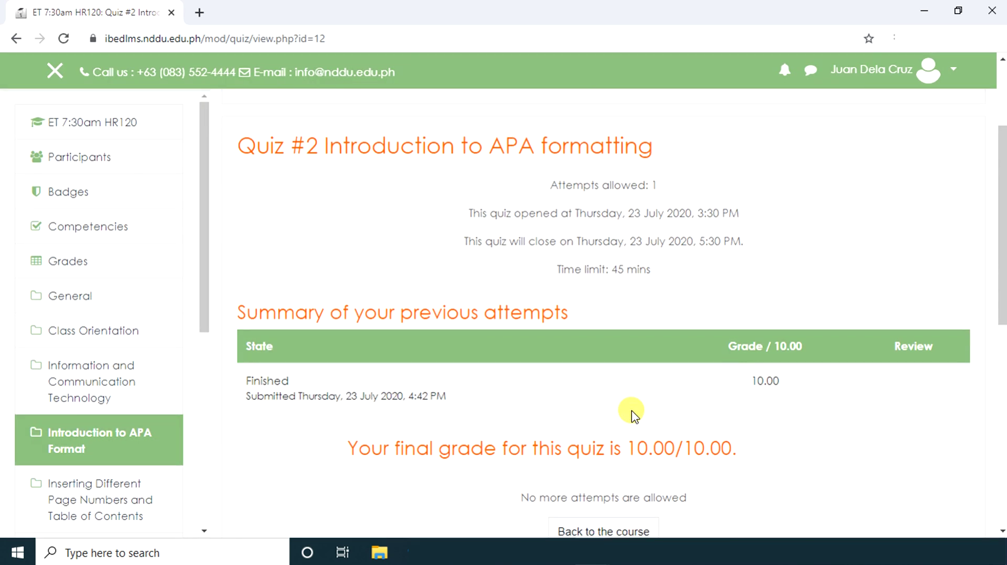
scroll(634, 415, down, 2)
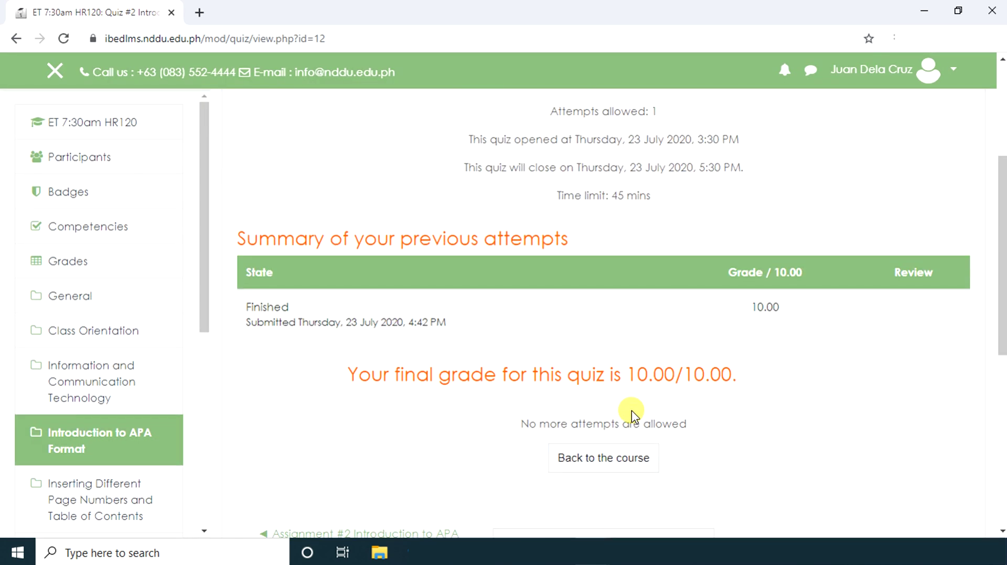
Go back to the Empowerment Technology course and scroll through Performance Task #1's instructions and files.
click(613, 465)
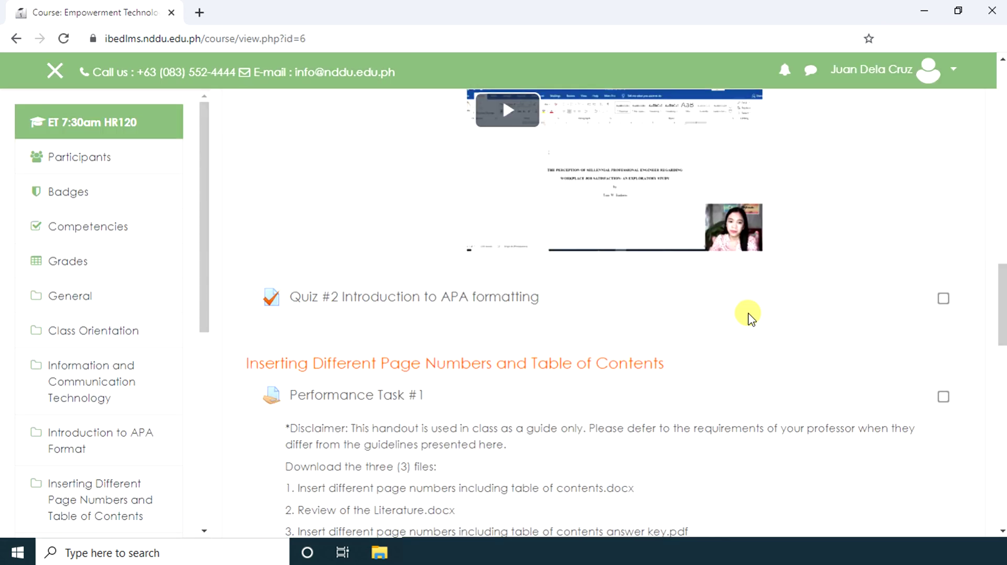
scroll(749, 317, down, 4)
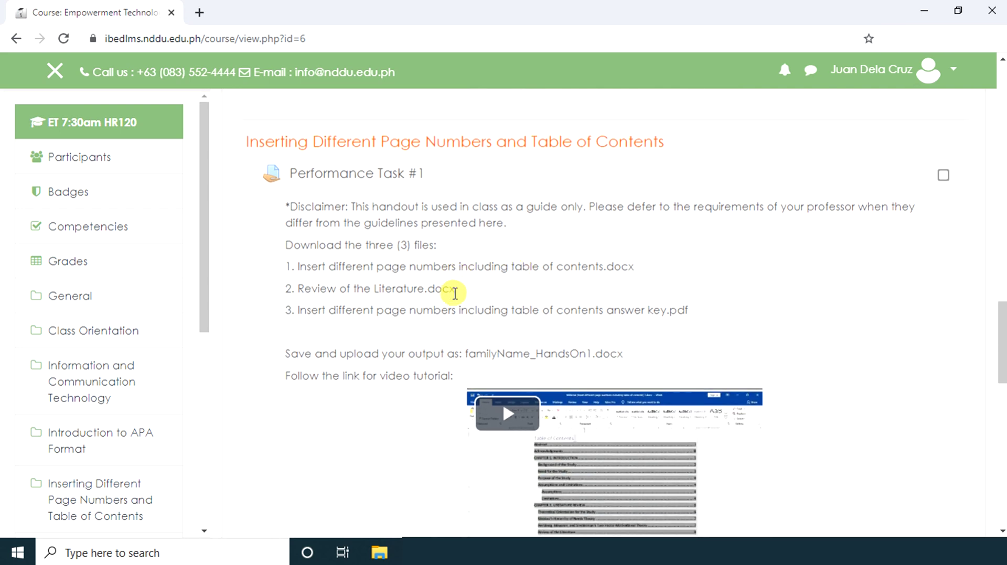
scroll(648, 304, down, 1)
scroll(648, 304, down, 1)
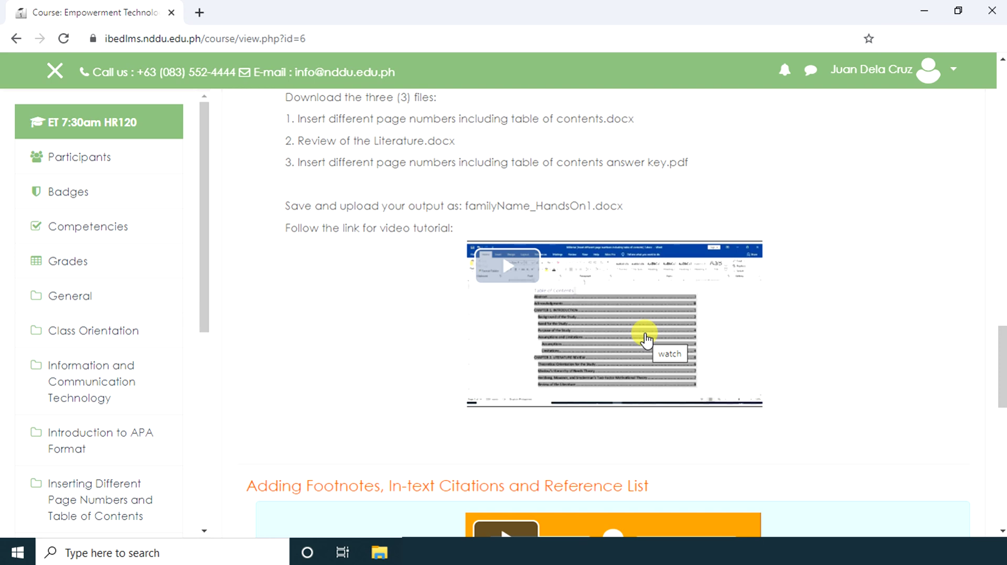
scroll(613, 338, up, 15)
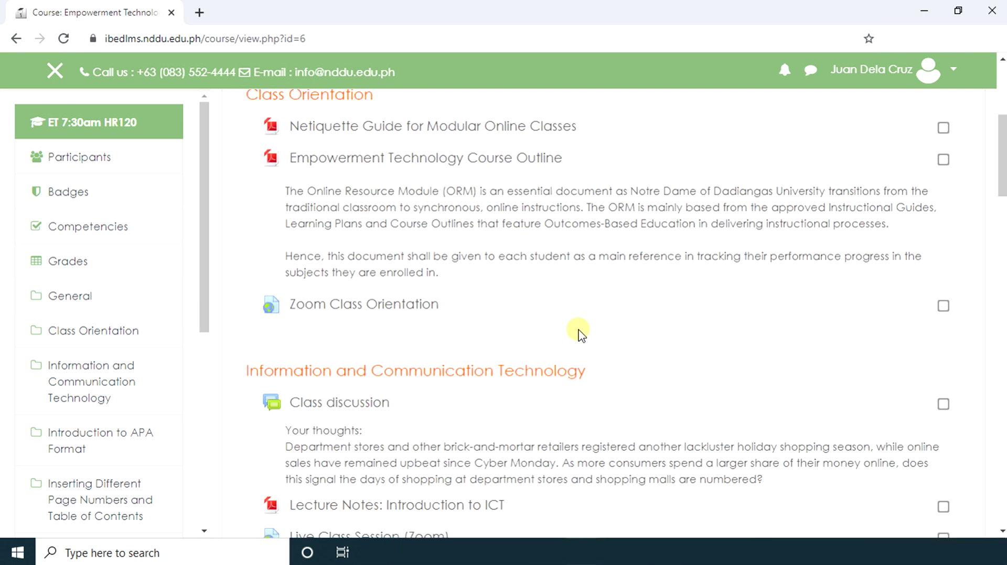